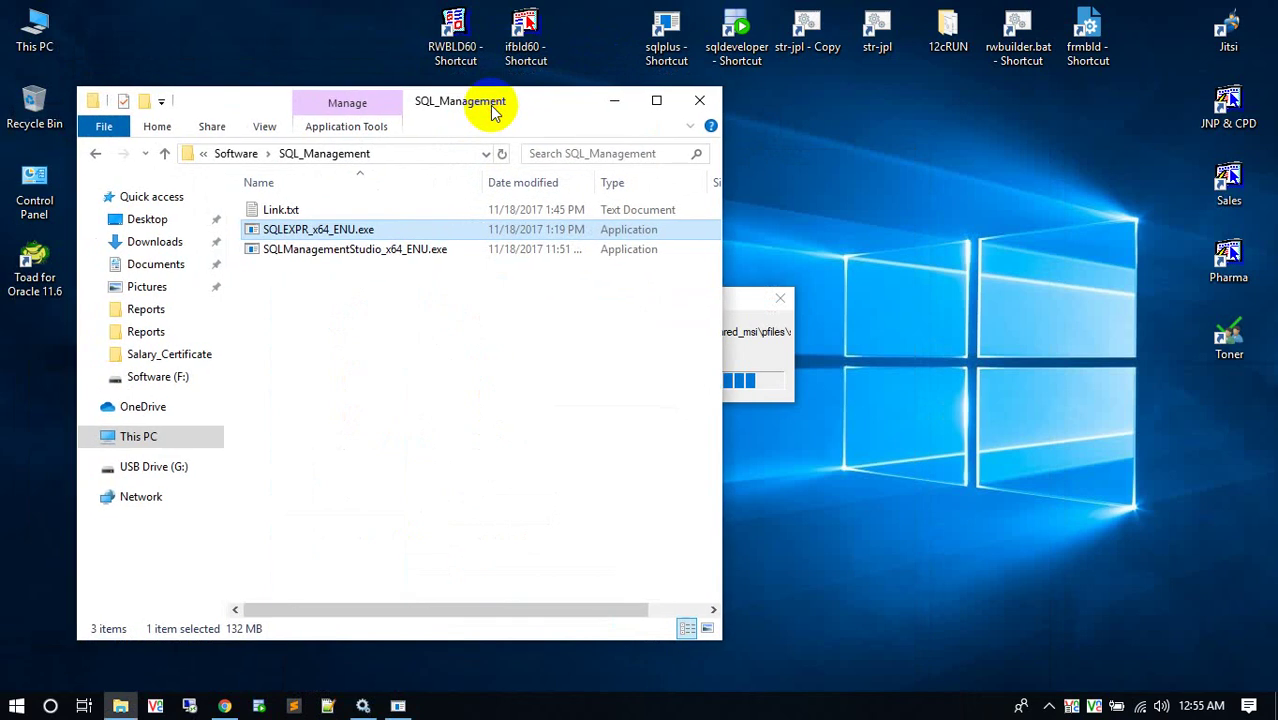
Step: Minimize the SQL_Management folder window and move the SQL Server Installation Center towards the middle of the desktop
left_click(742, 290)
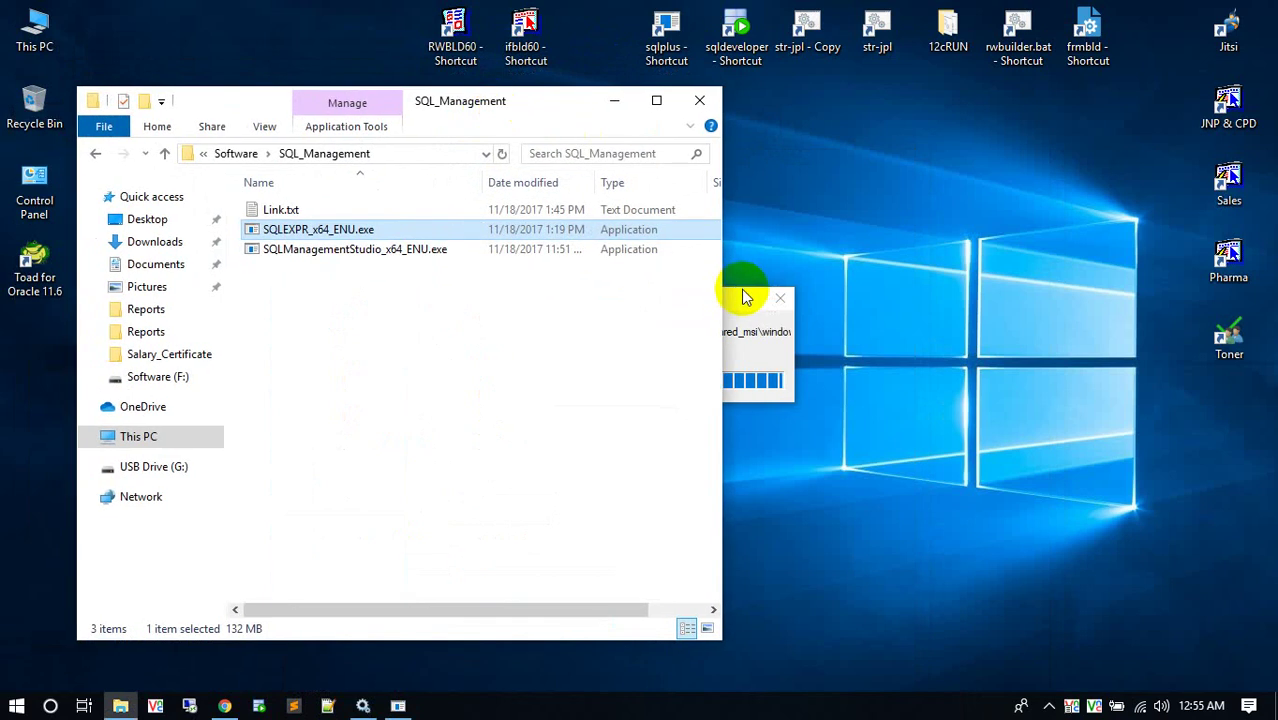
left_click(614, 101)
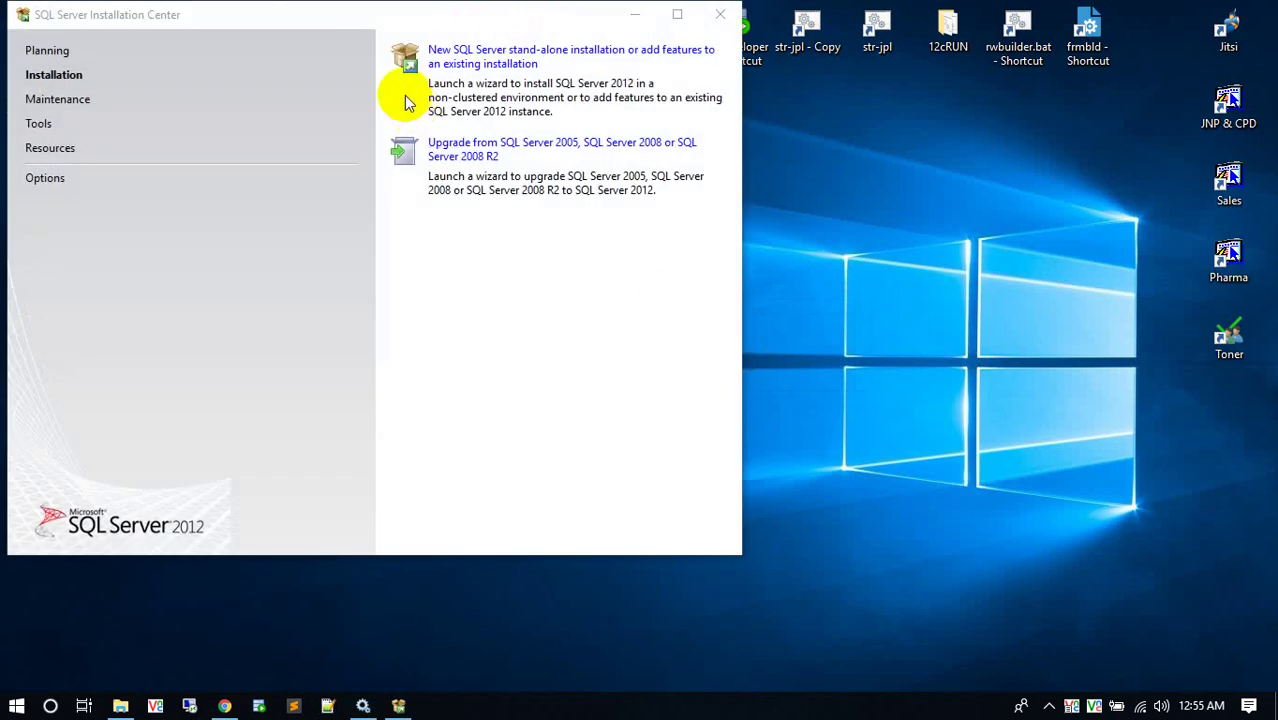
left_click(342, 10)
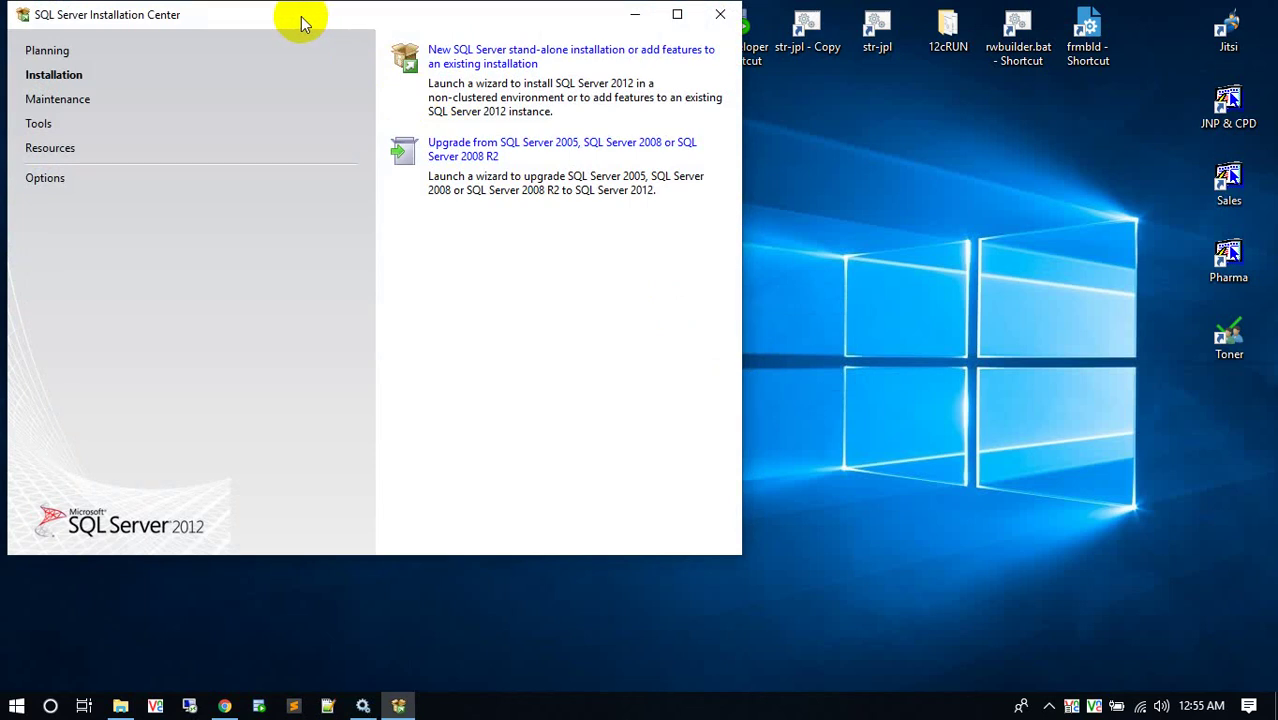
left_click_drag(305, 22, 453, 77)
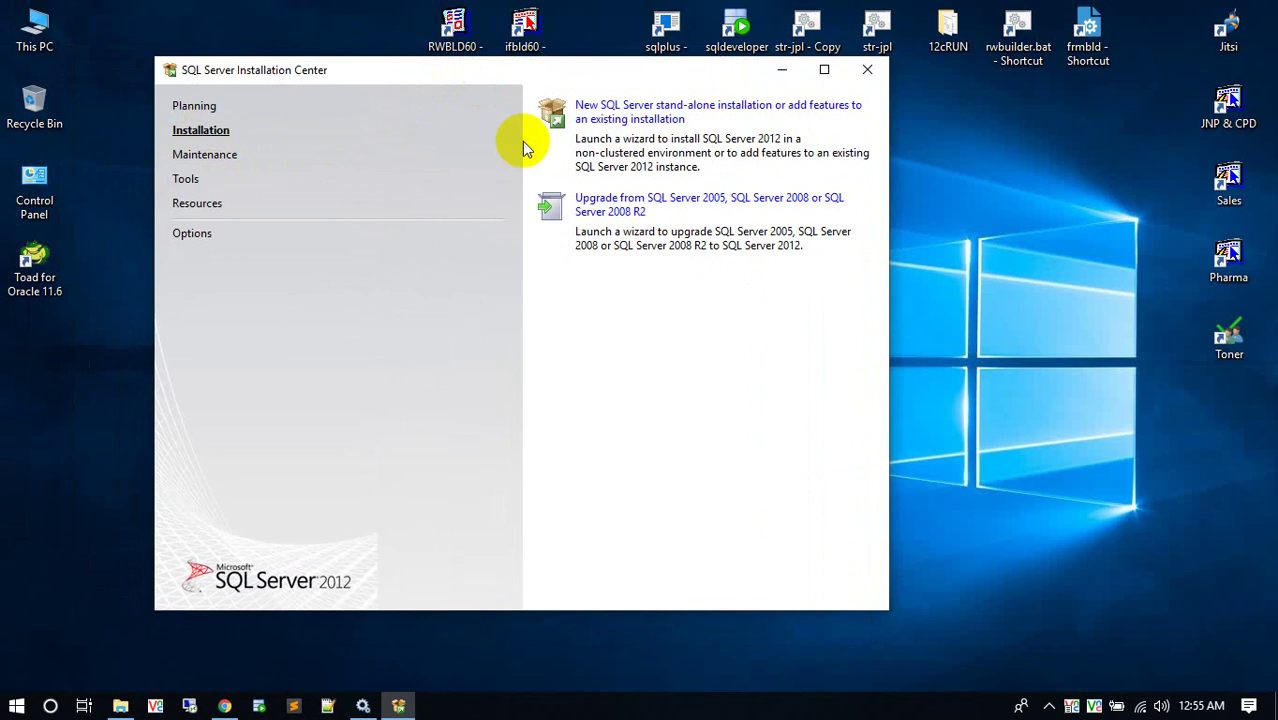
Step: Start a new SQL Server stand-alone installation and accept the license terms
left_click(652, 122)
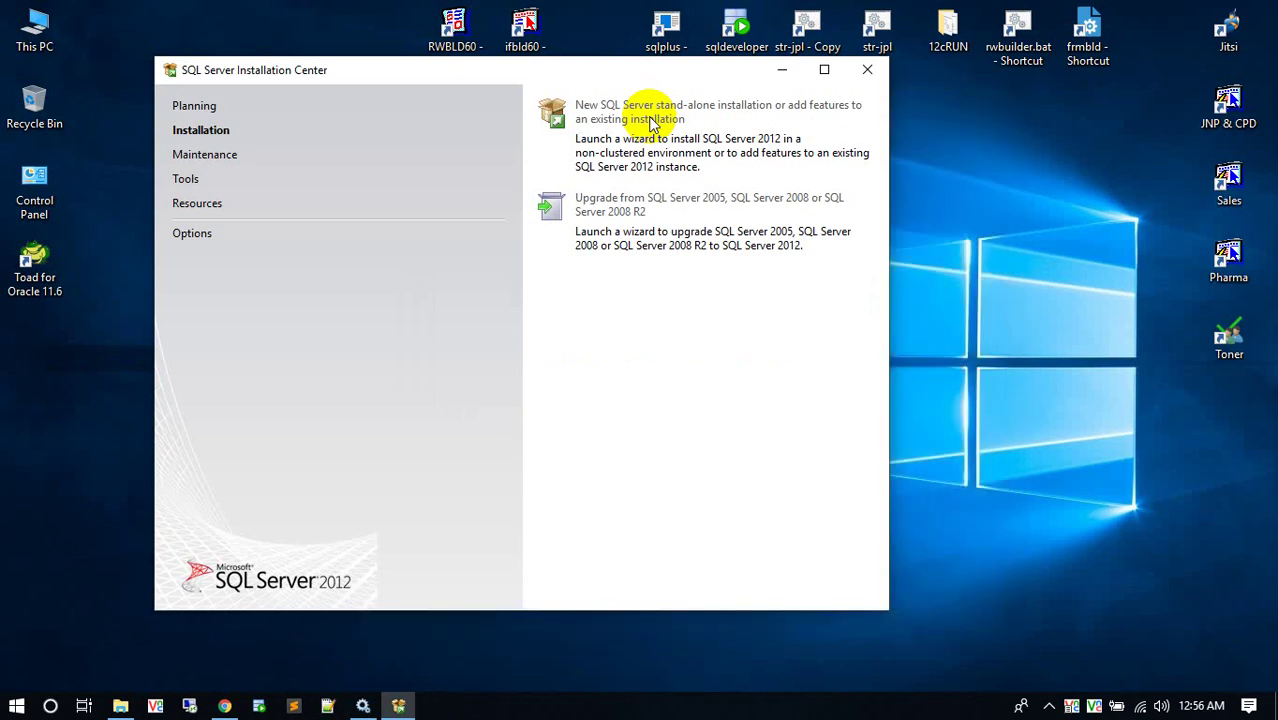
left_click(652, 120)
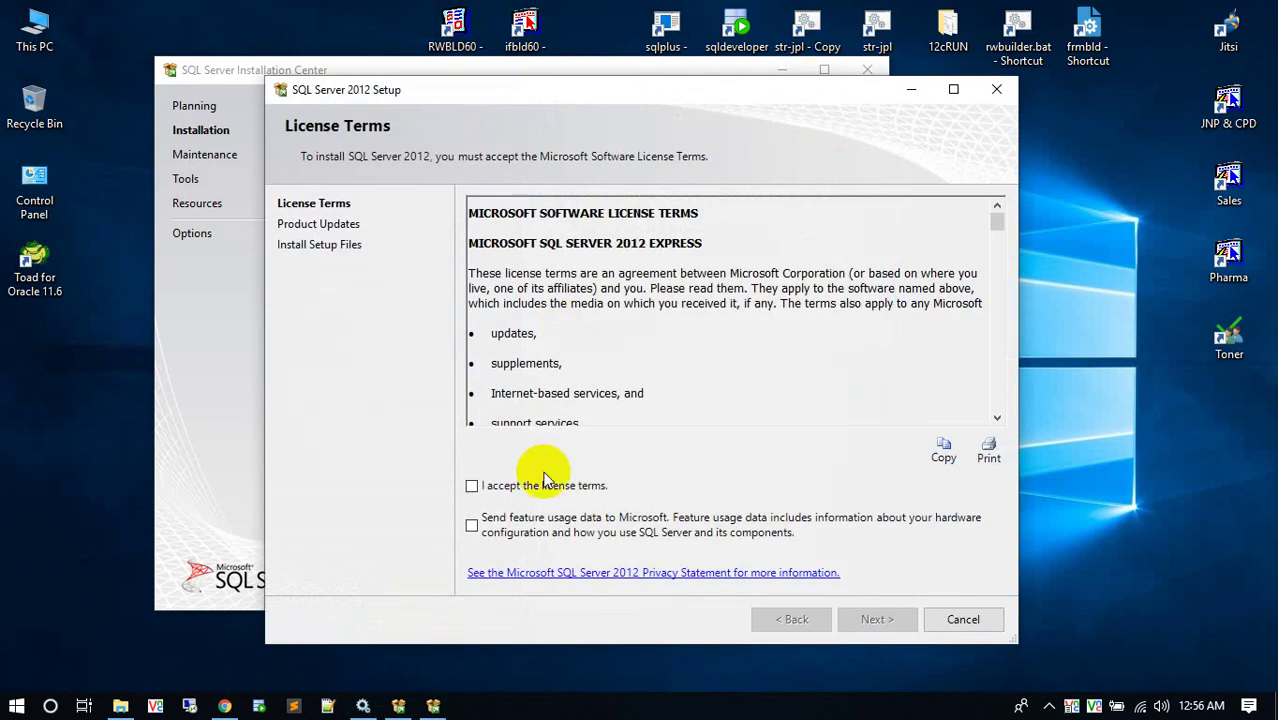
left_click(472, 486)
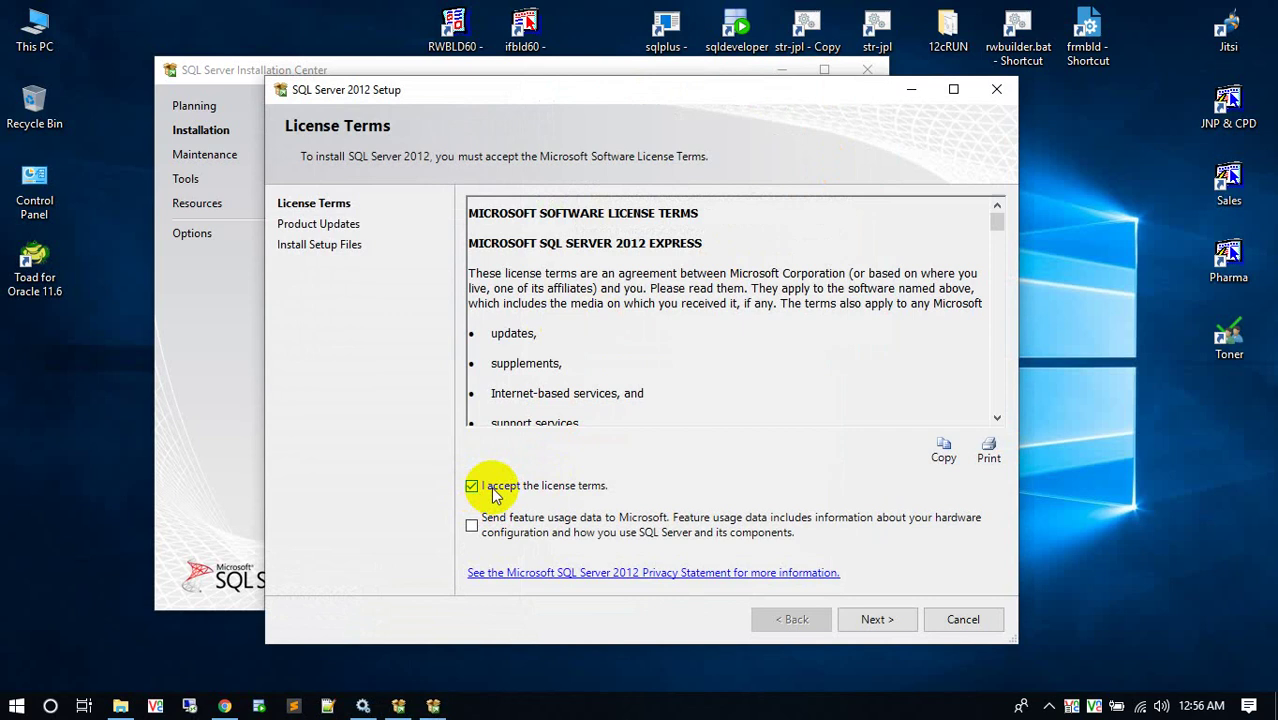
left_click(866, 620)
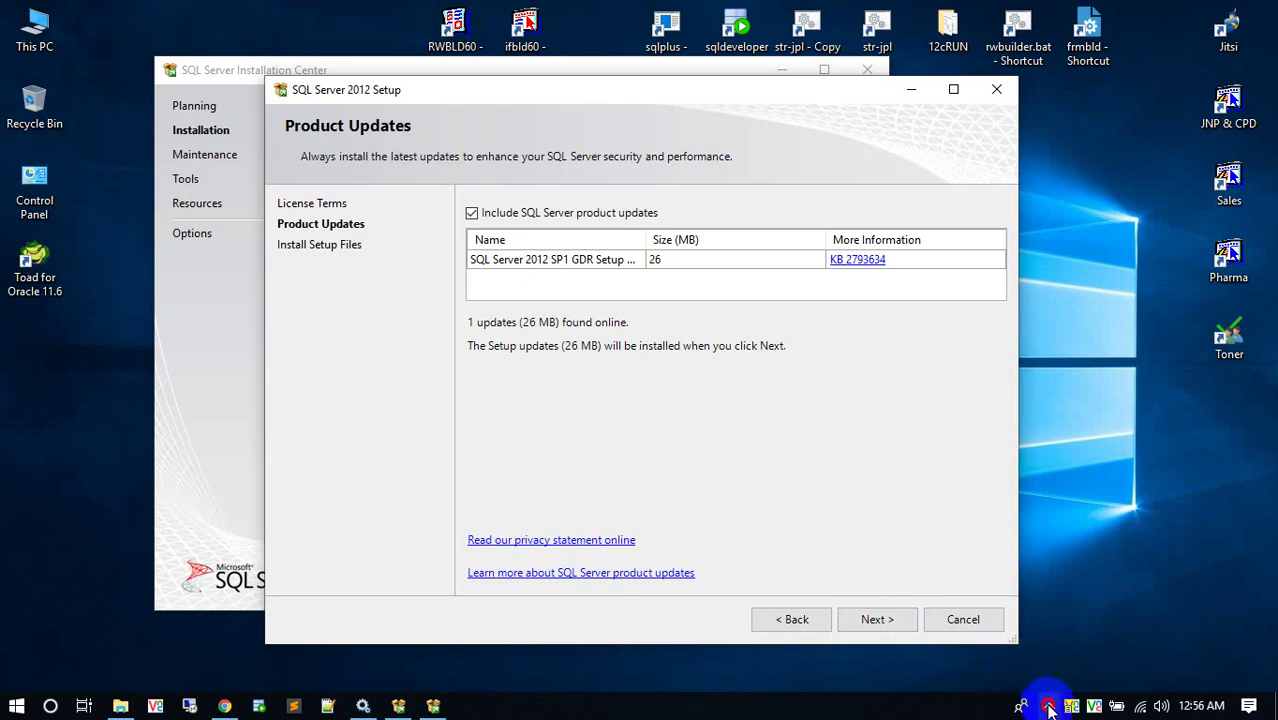
Step: Keep the SQL Server product updates included and proceed to installing the setup files
left_click(1049, 706)
left_click(775, 392)
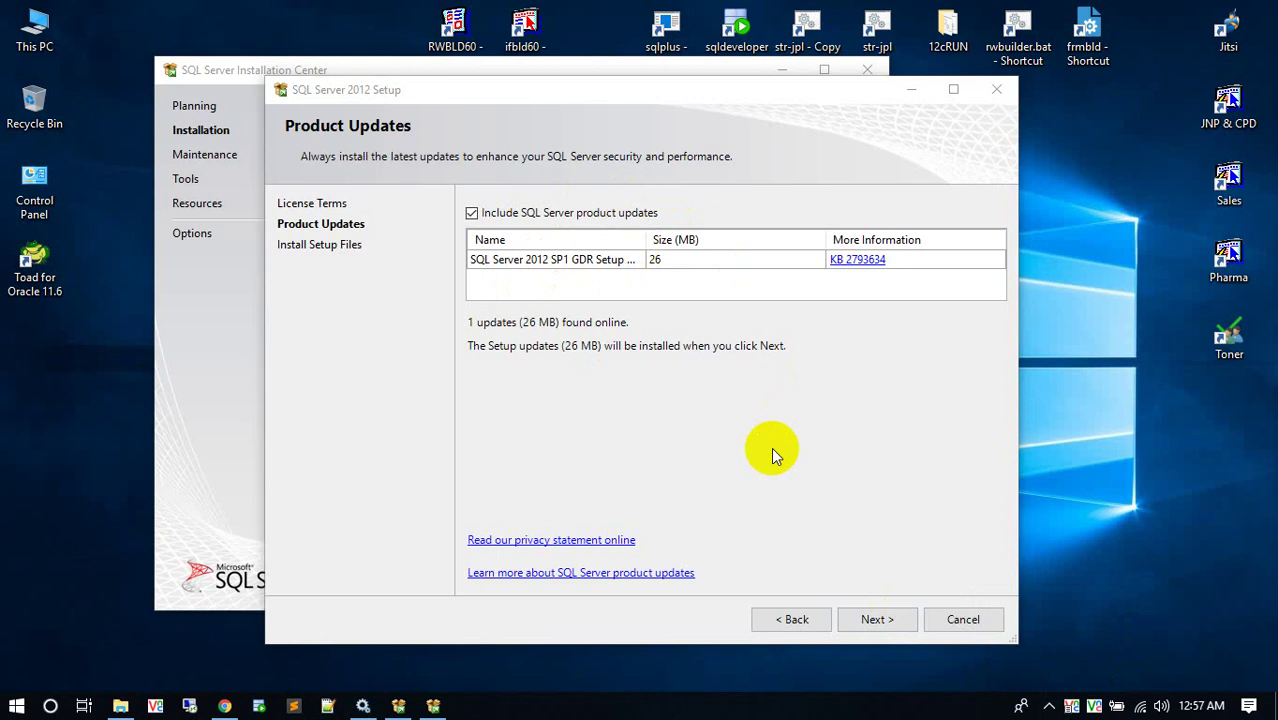
left_click(866, 620)
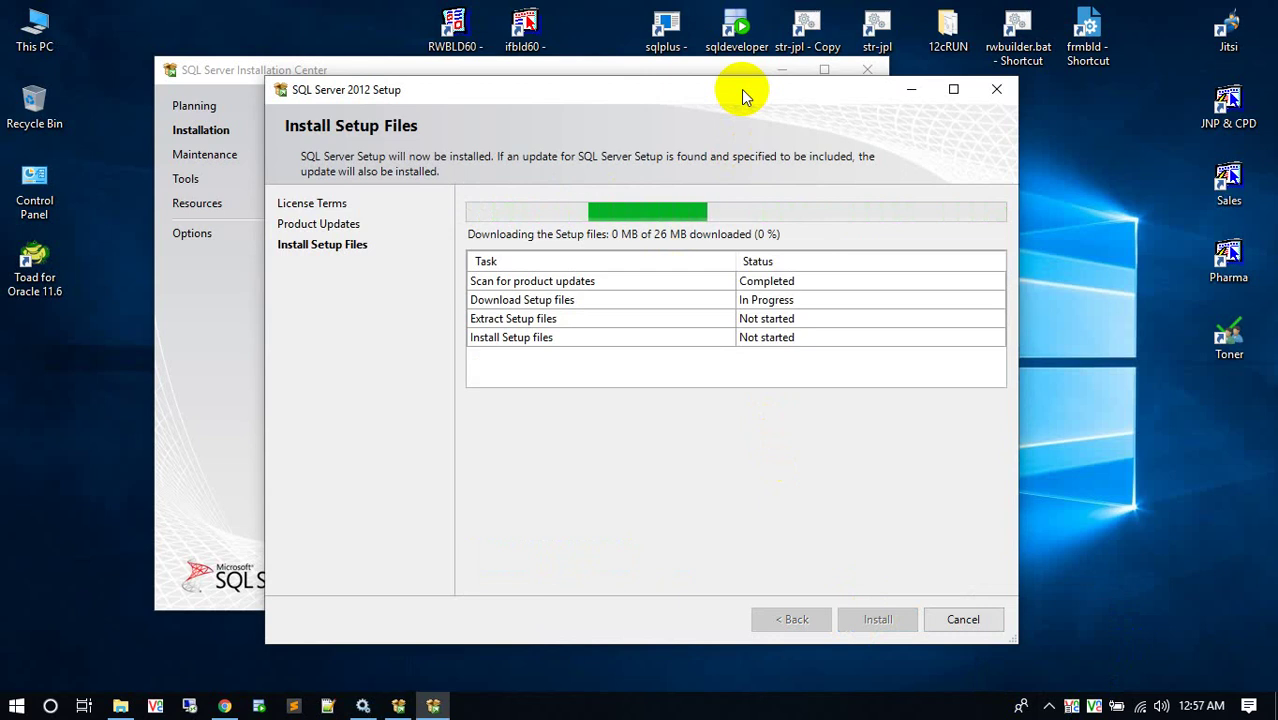
Step: Shift the SQL Server 2012 Setup window slightly and minimize the SQL Server Installation Center behind it
left_click_drag(711, 105, 768, 115)
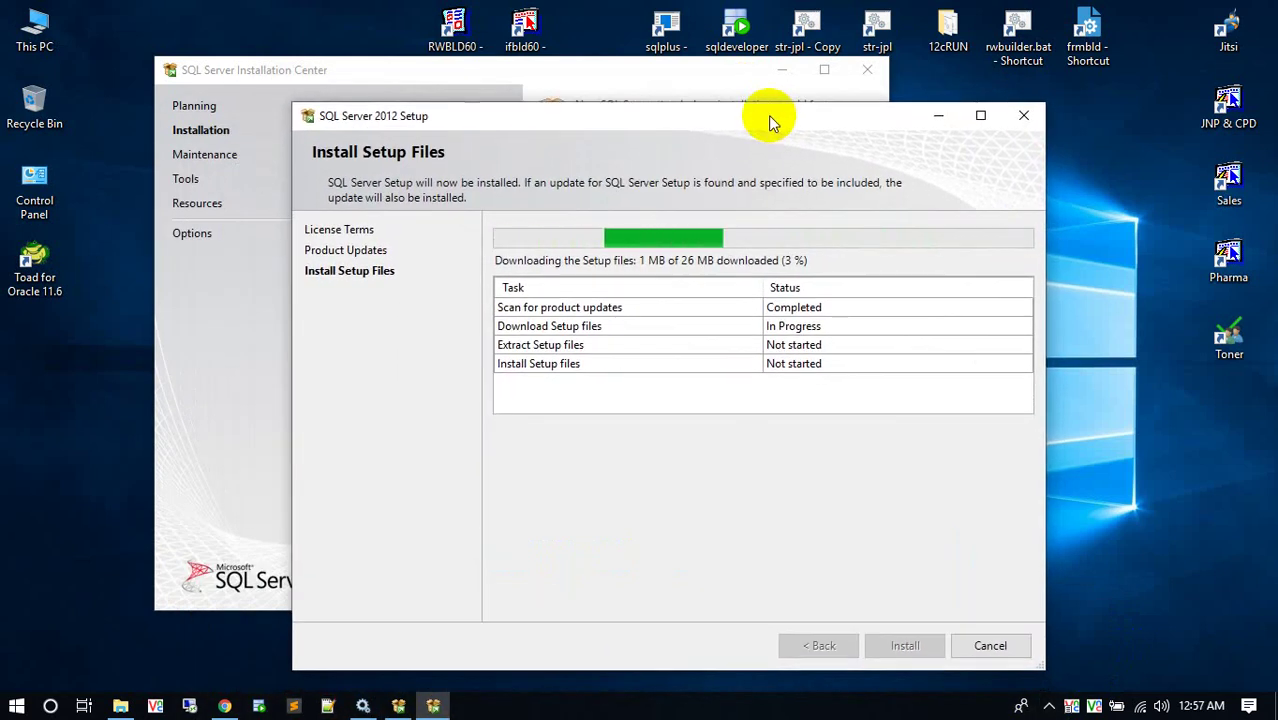
left_click(779, 70)
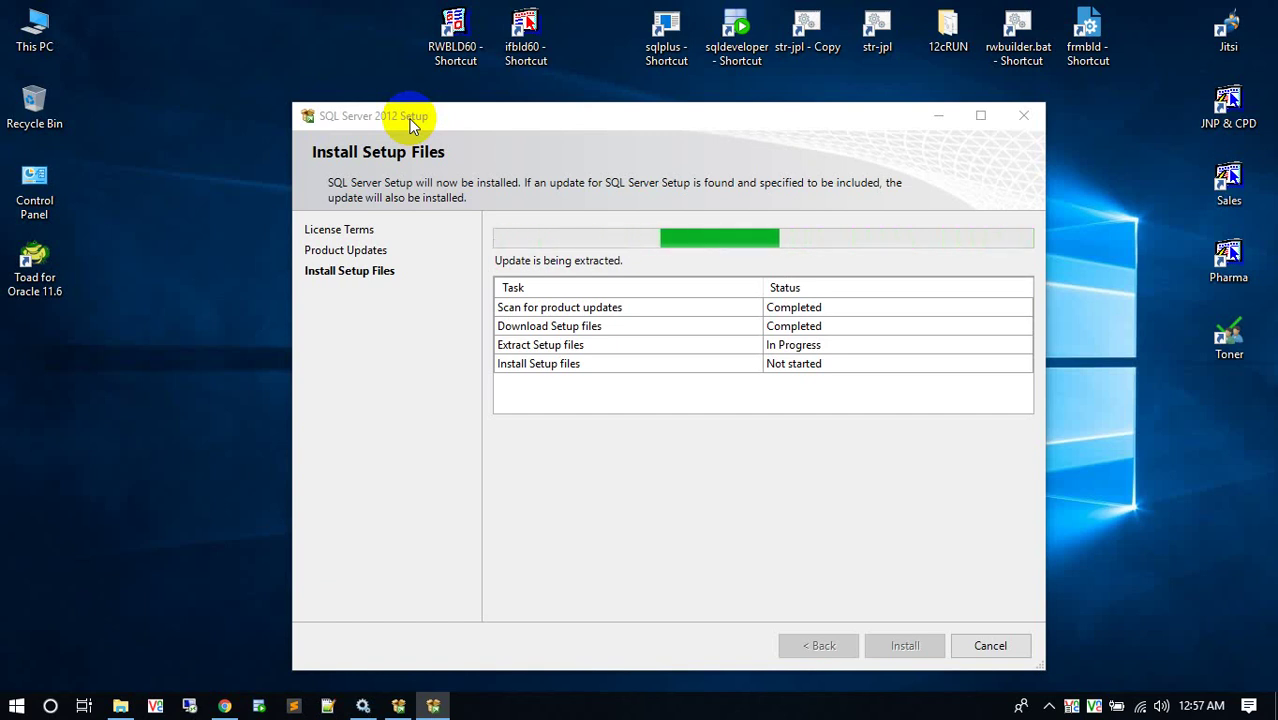
left_click(1049, 706)
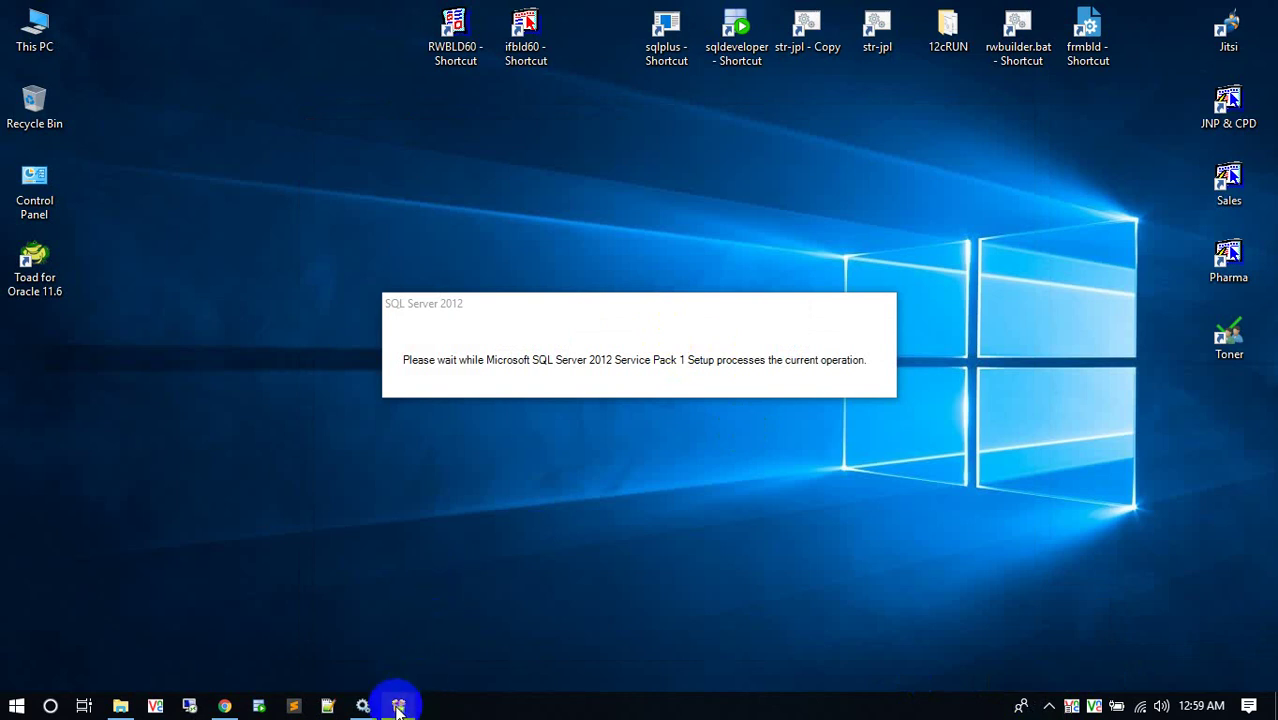
left_click(398, 706)
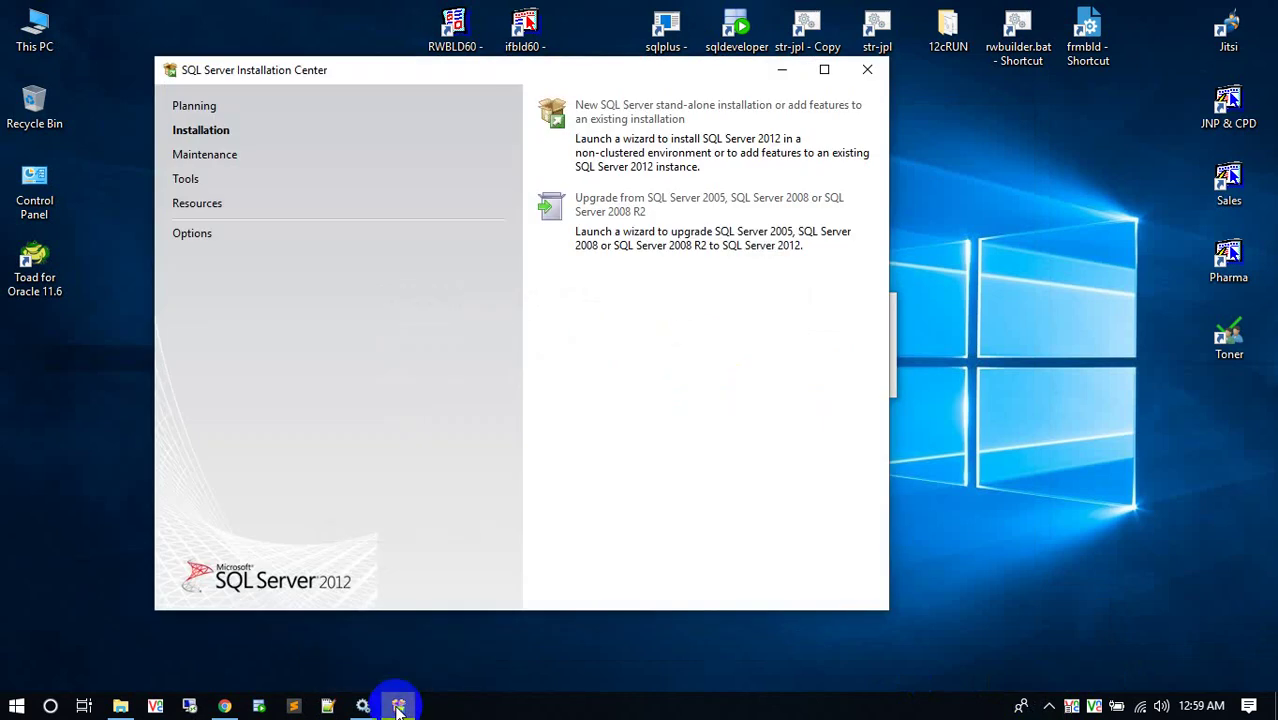
left_click(398, 706)
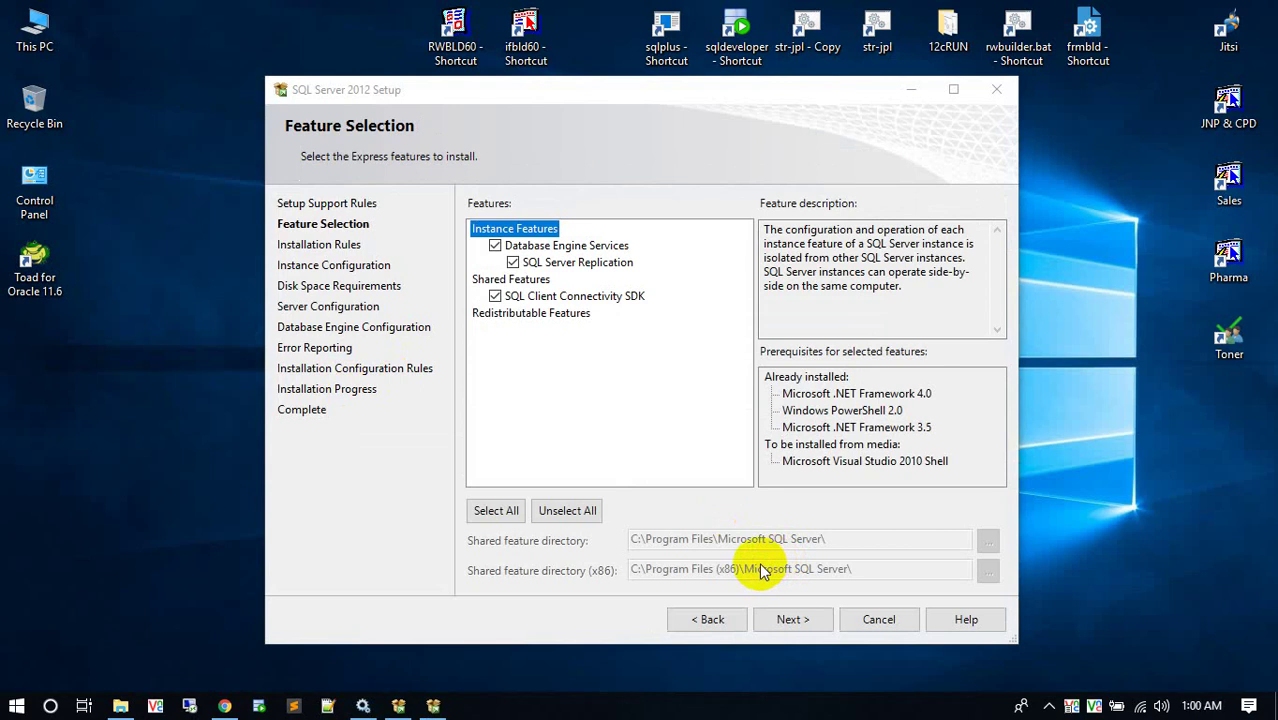
Step: Accept the default Express features and keep the named instance SQLExpress with instance ID SQLEXPRESS
left_click(801, 619)
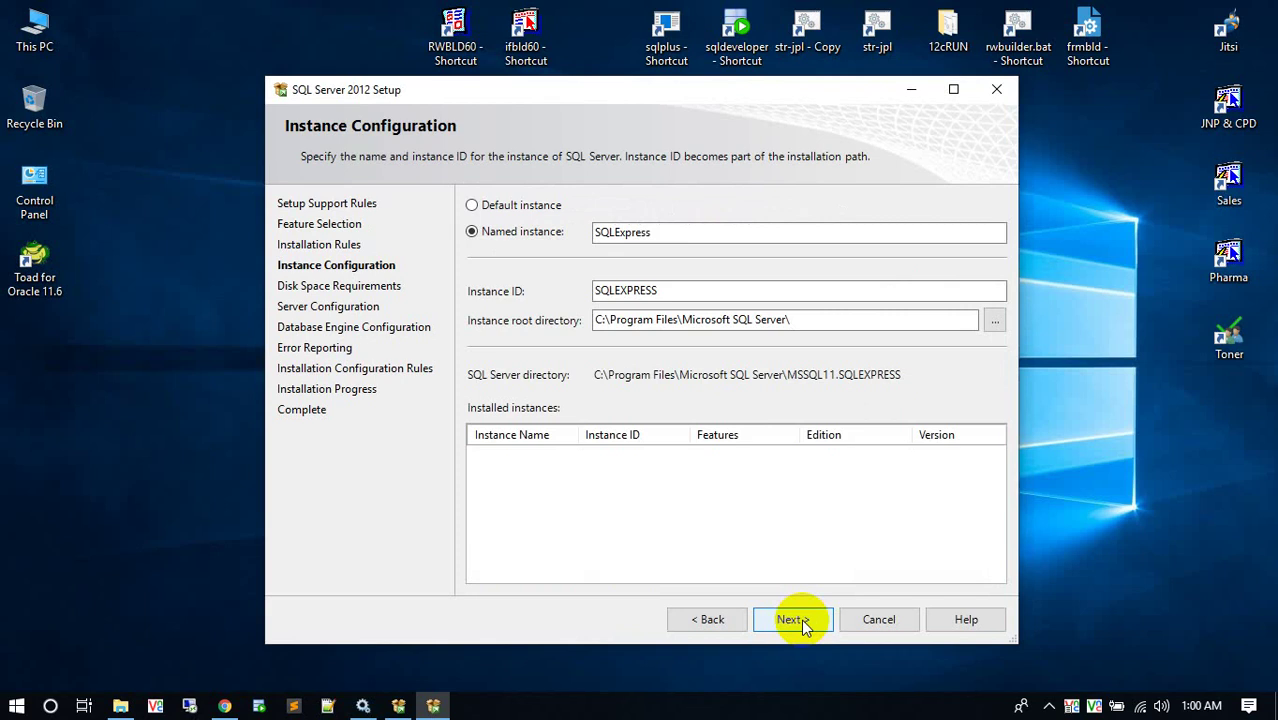
left_click(792, 619)
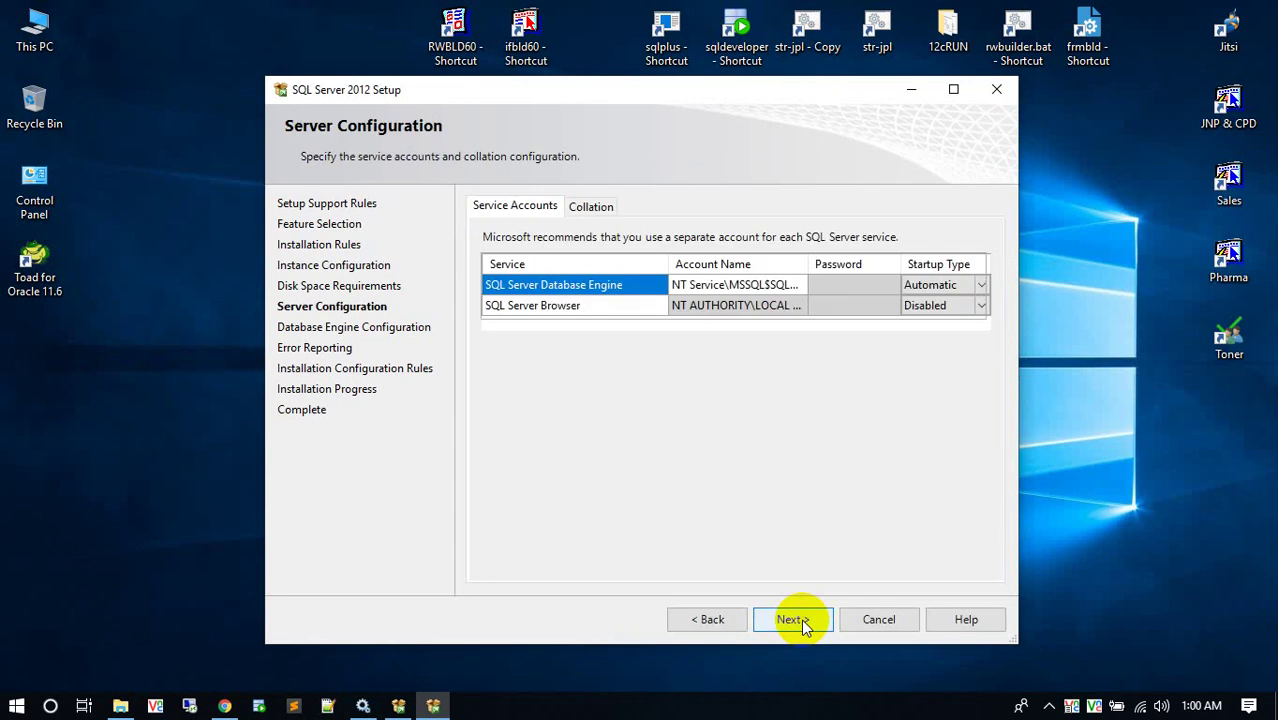
Step: Check the account options for the Database Engine and Browser services, keep the defaults, and continue to Database Engine Configuration
left_click(776, 285)
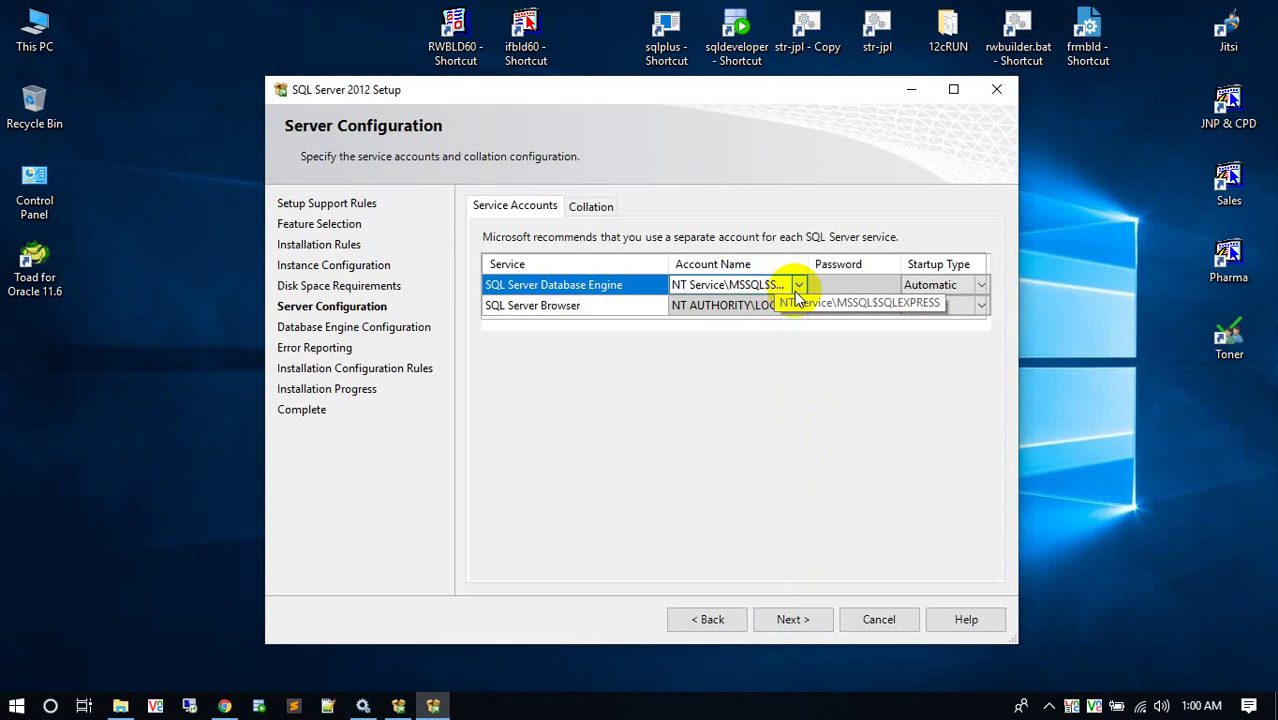
left_click(790, 288)
left_click(801, 283)
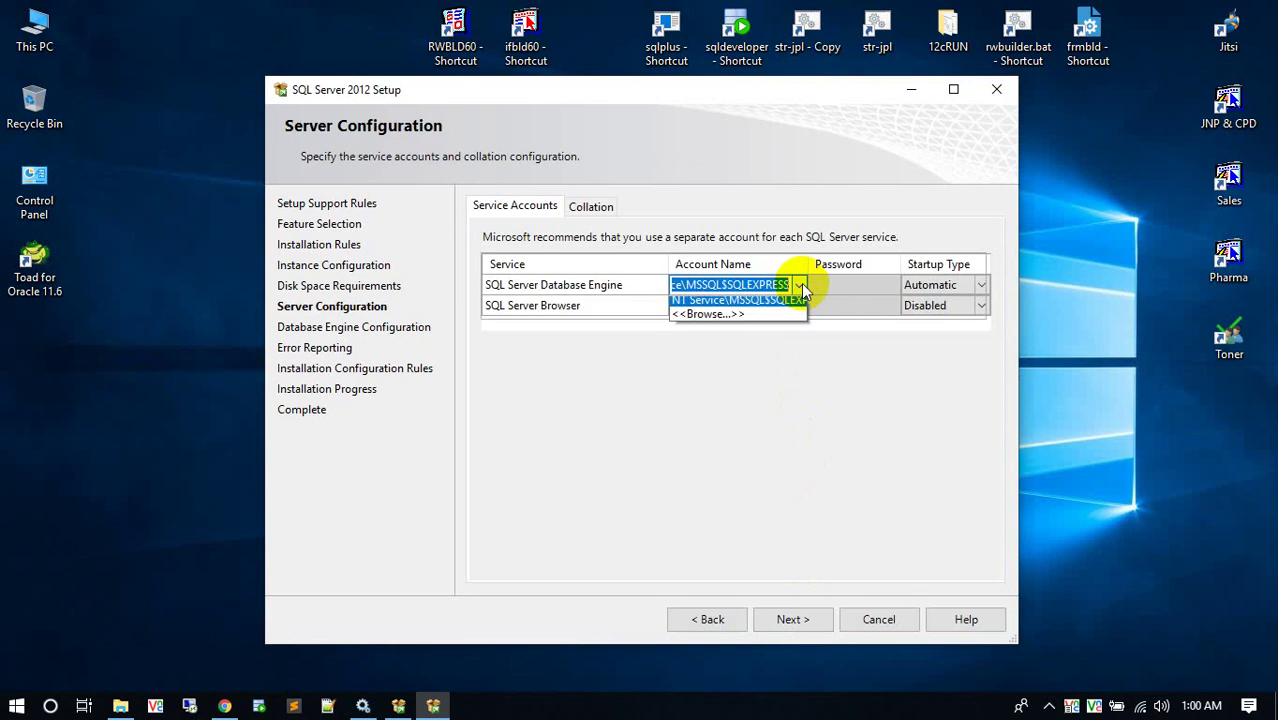
left_click(801, 283)
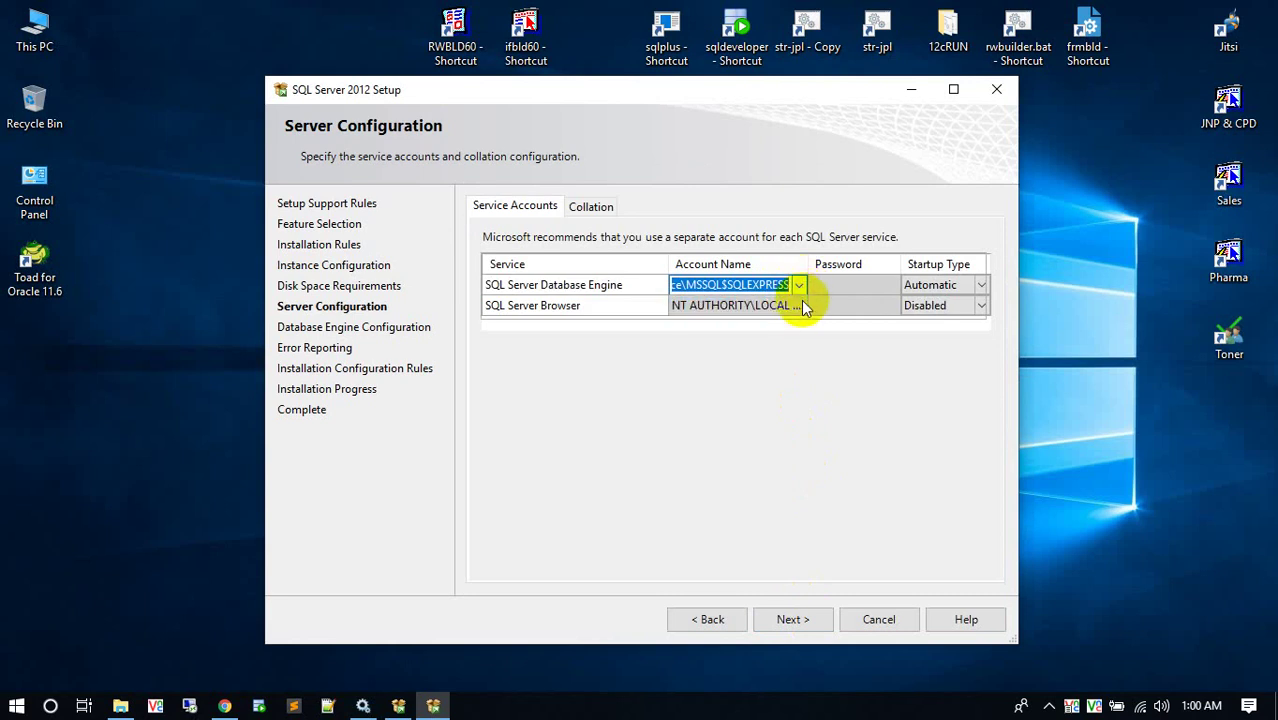
left_click(798, 313)
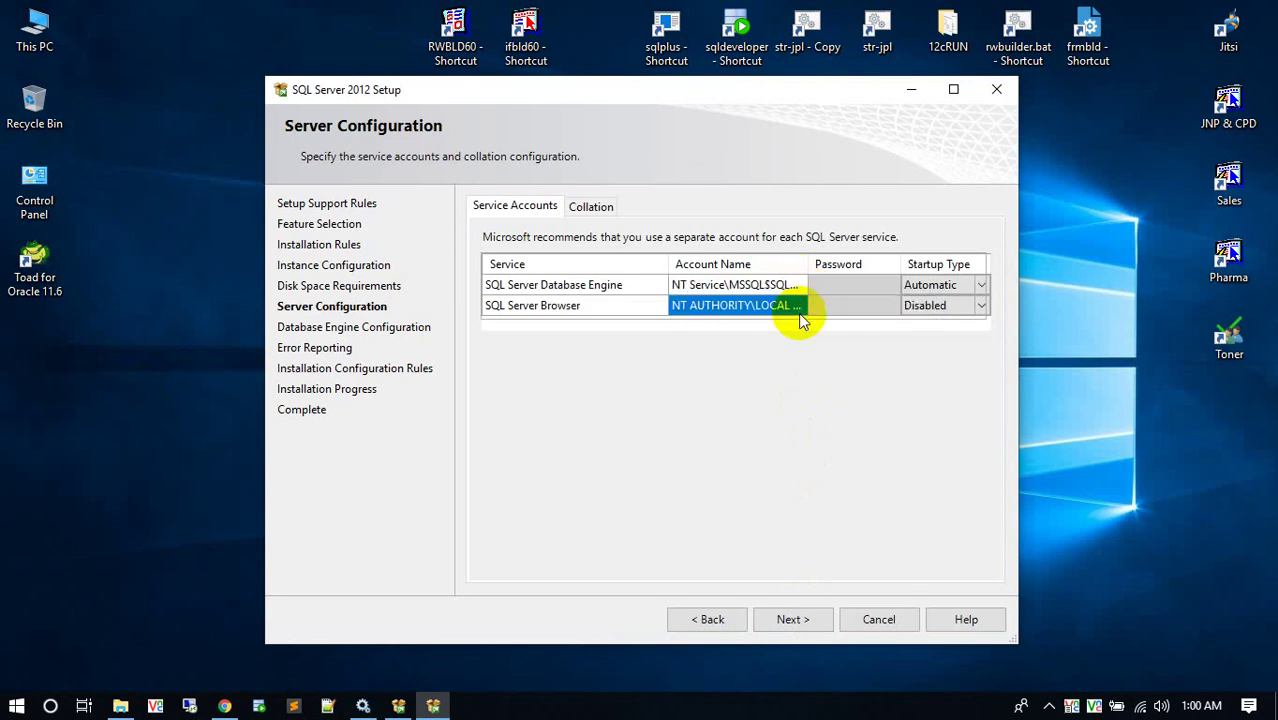
left_click(808, 408)
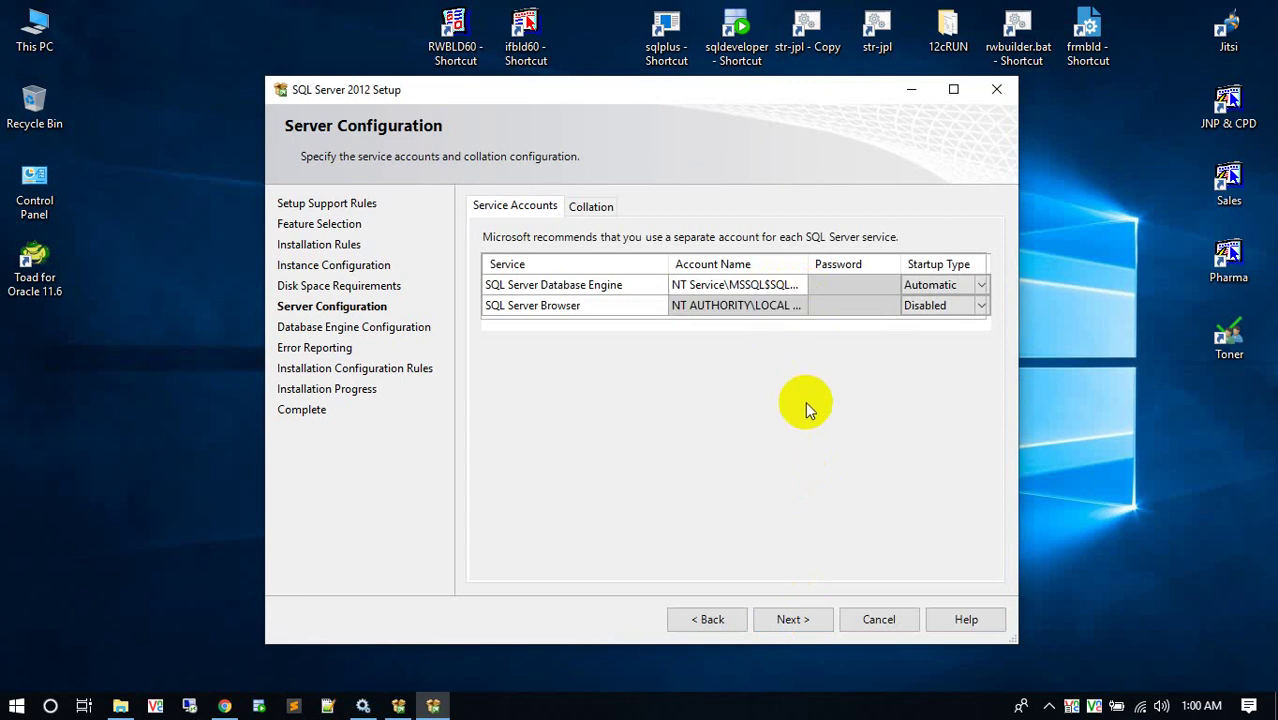
left_click(865, 288)
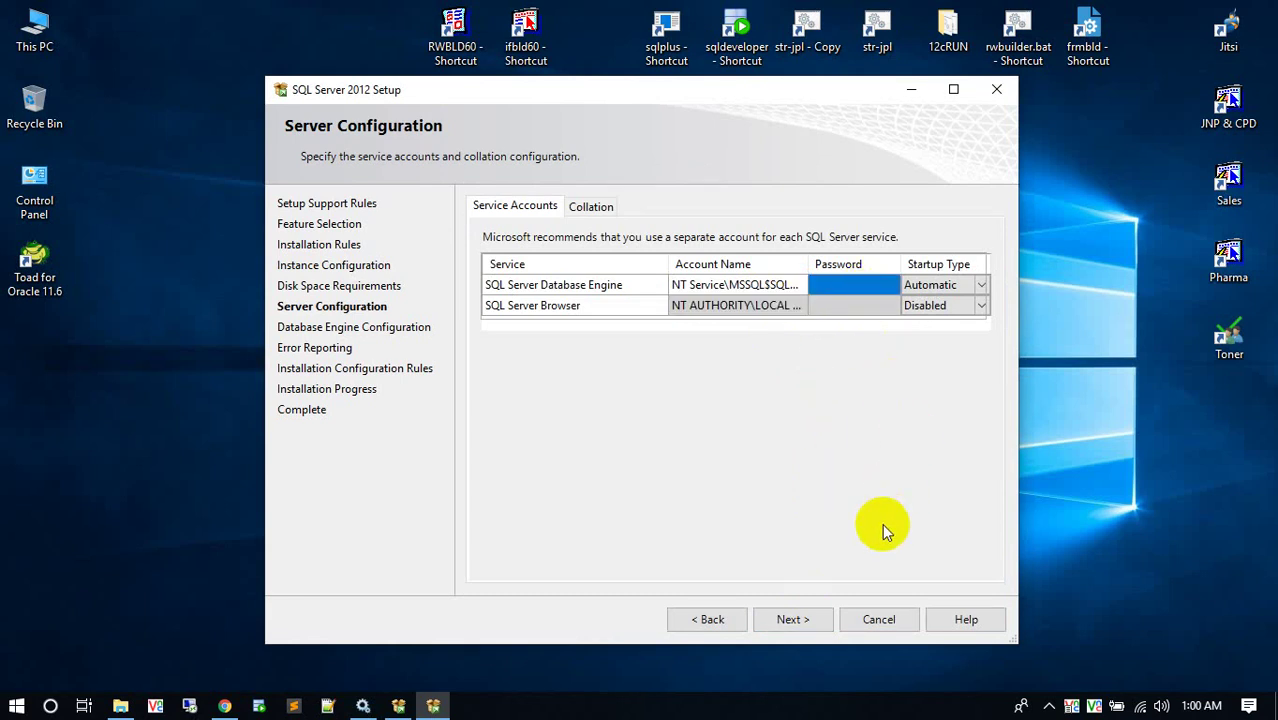
left_click(811, 627)
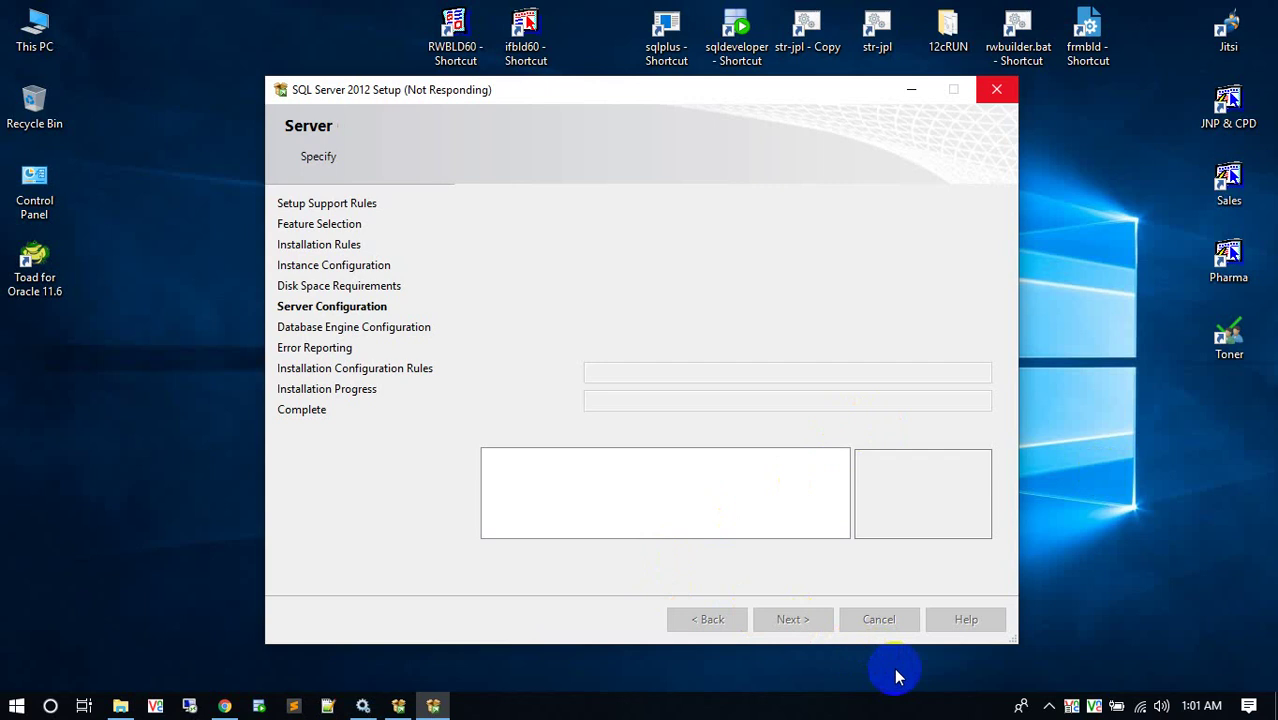
left_click(1048, 706)
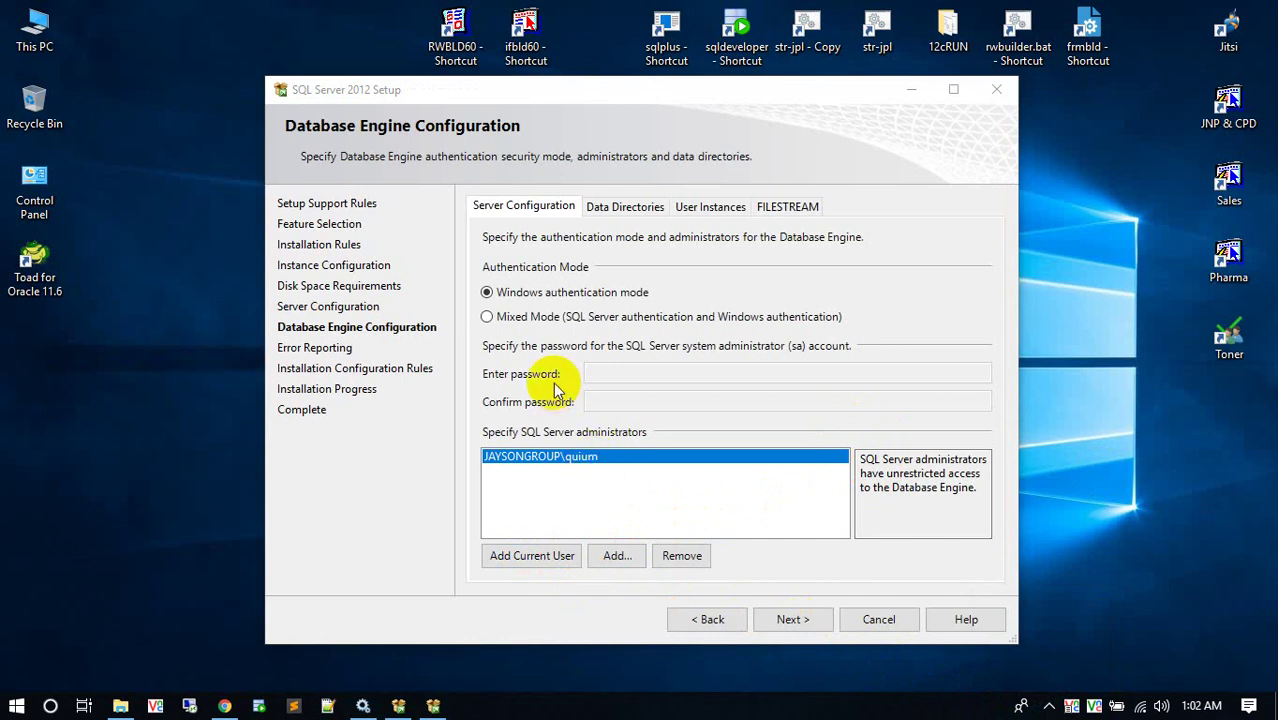
Step: Set the authentication to Mixed Mode and enter and confirm the system administrator (sa) account password
left_click(490, 318)
left_click(605, 374)
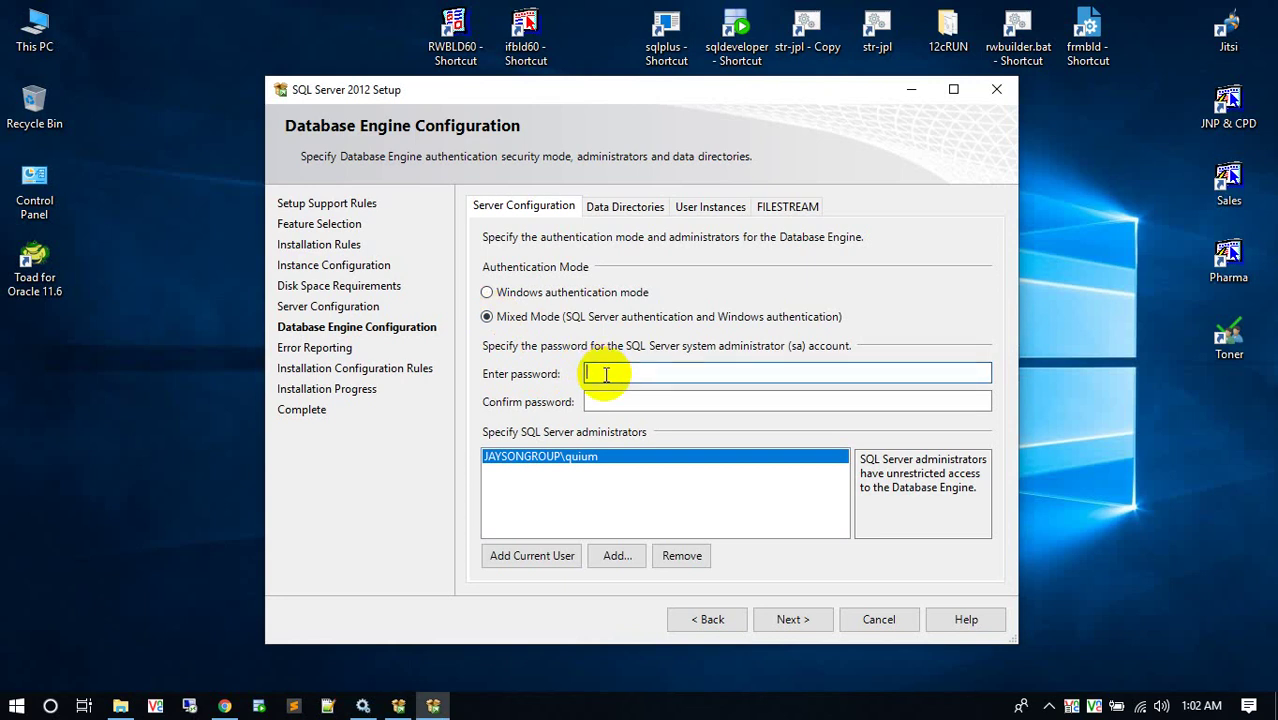
type("aaaaaaaaa")
left_click(598, 400)
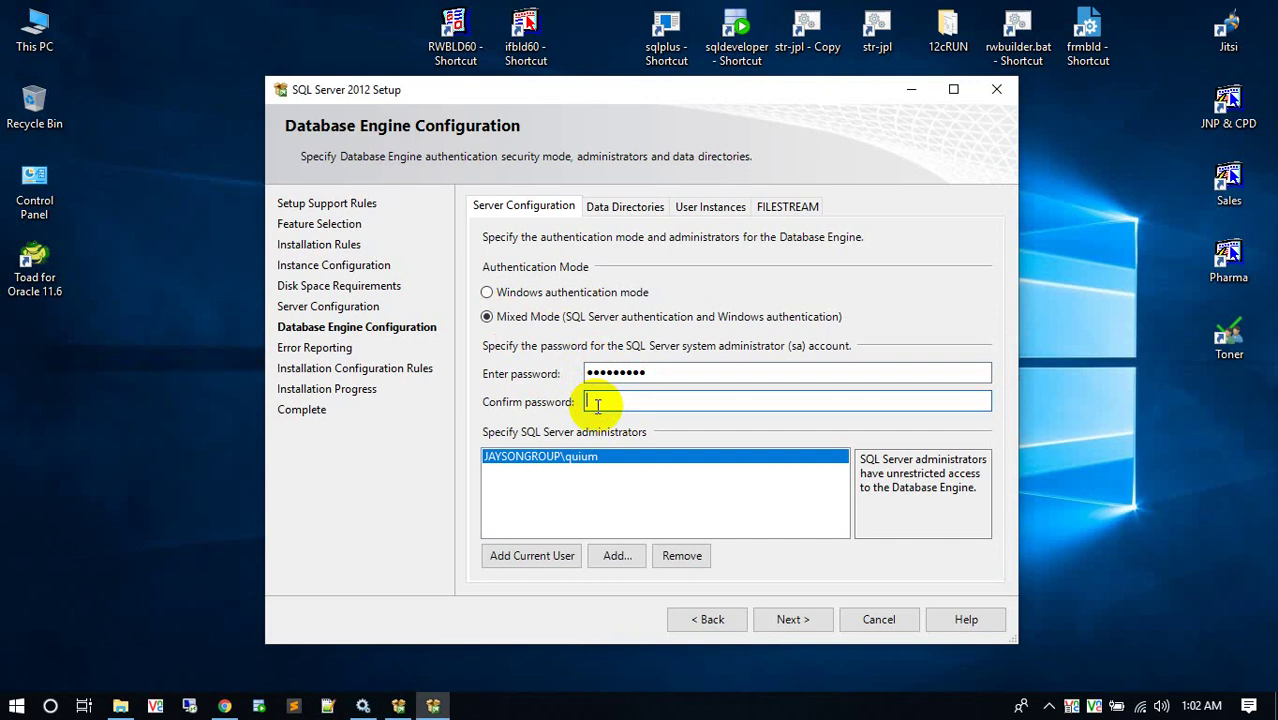
type("aaaaaaaaa")
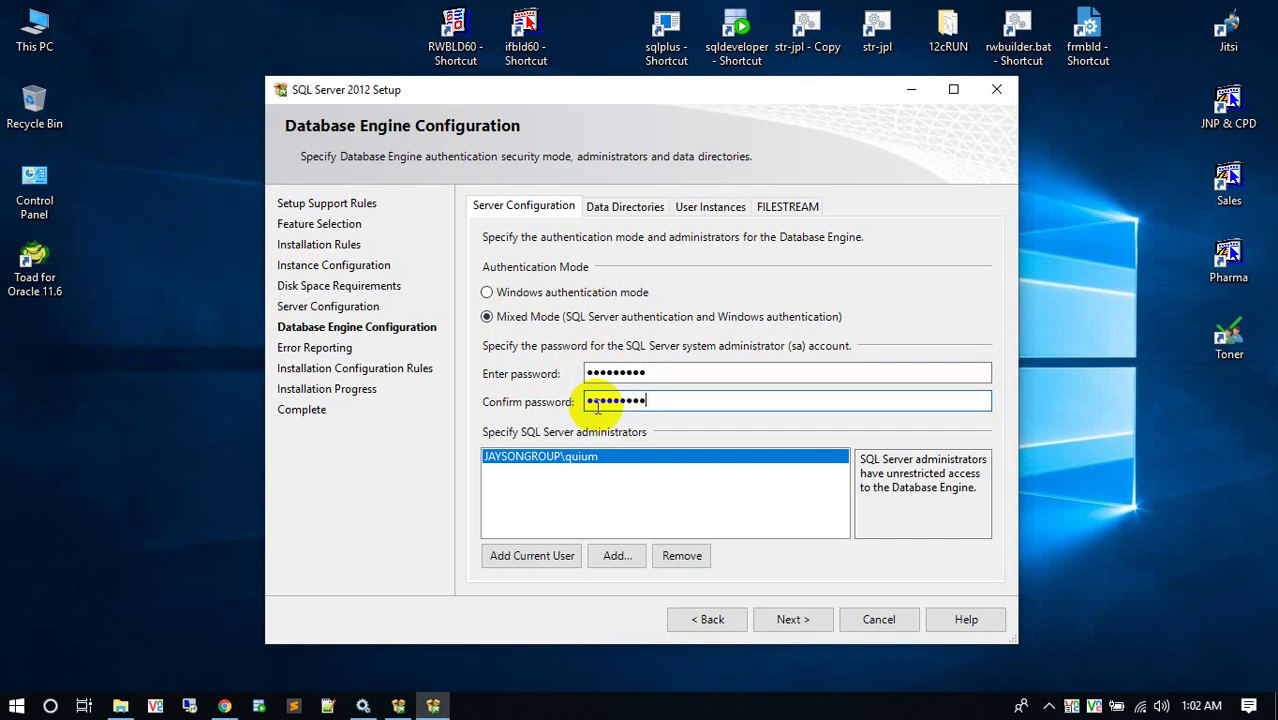
left_click(727, 503)
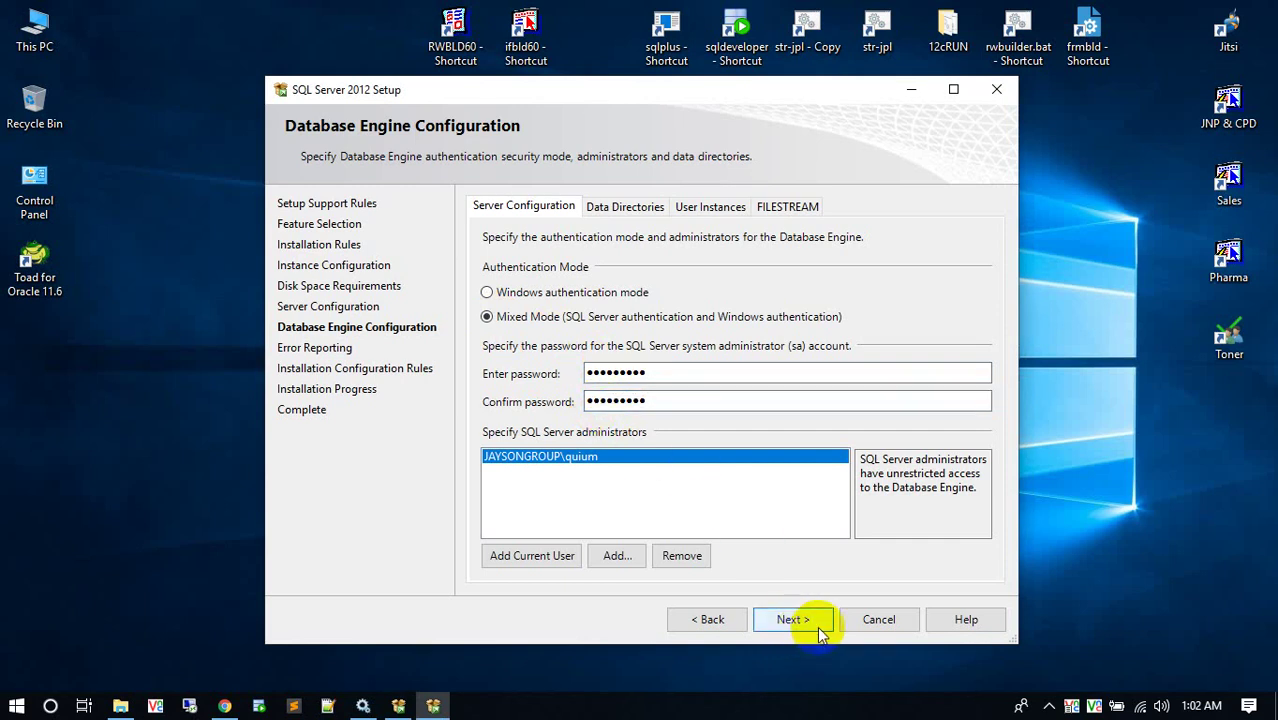
Step: Accept the database engine settings, leave error reporting off, and start the SQL Server installation
left_click(811, 623)
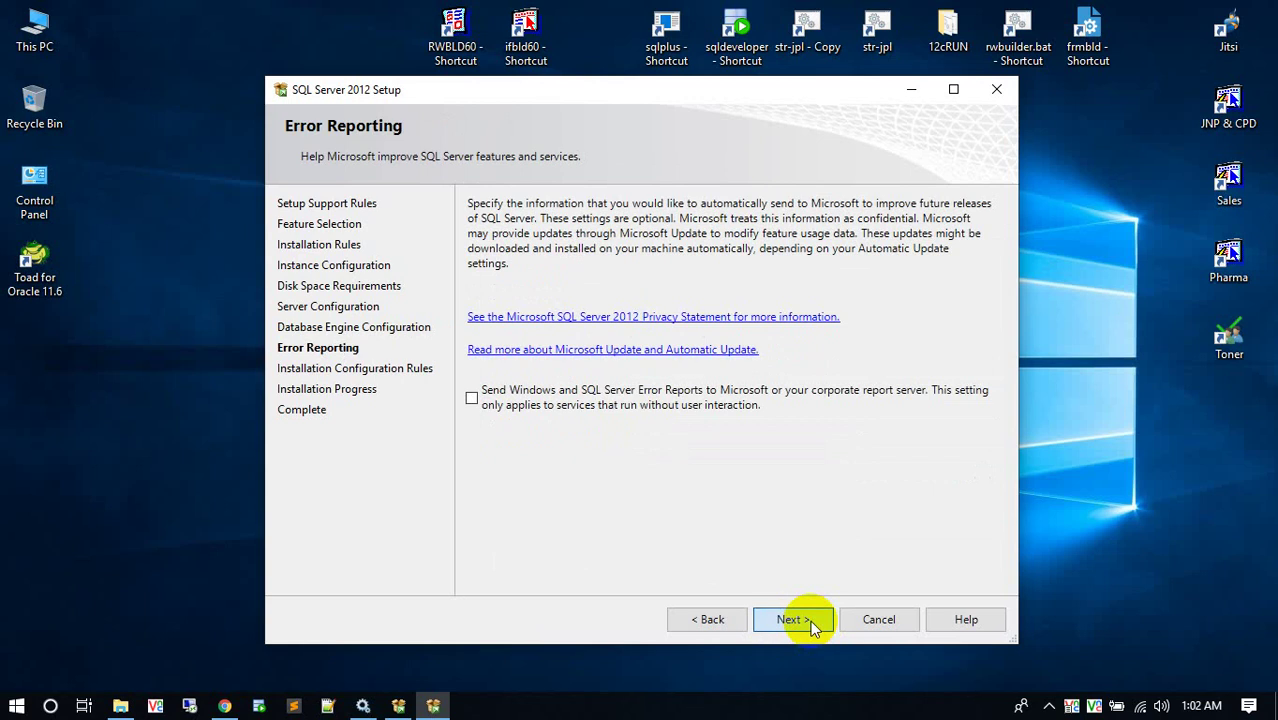
left_click(790, 619)
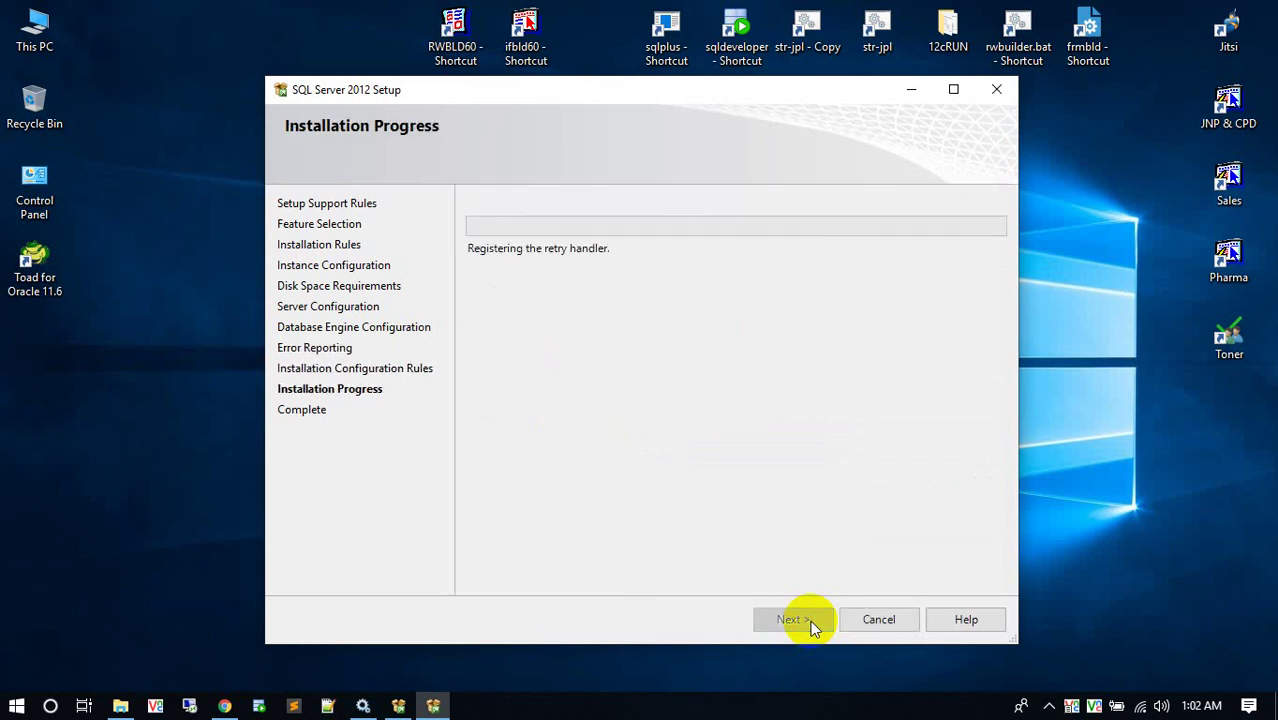
left_click(1048, 706)
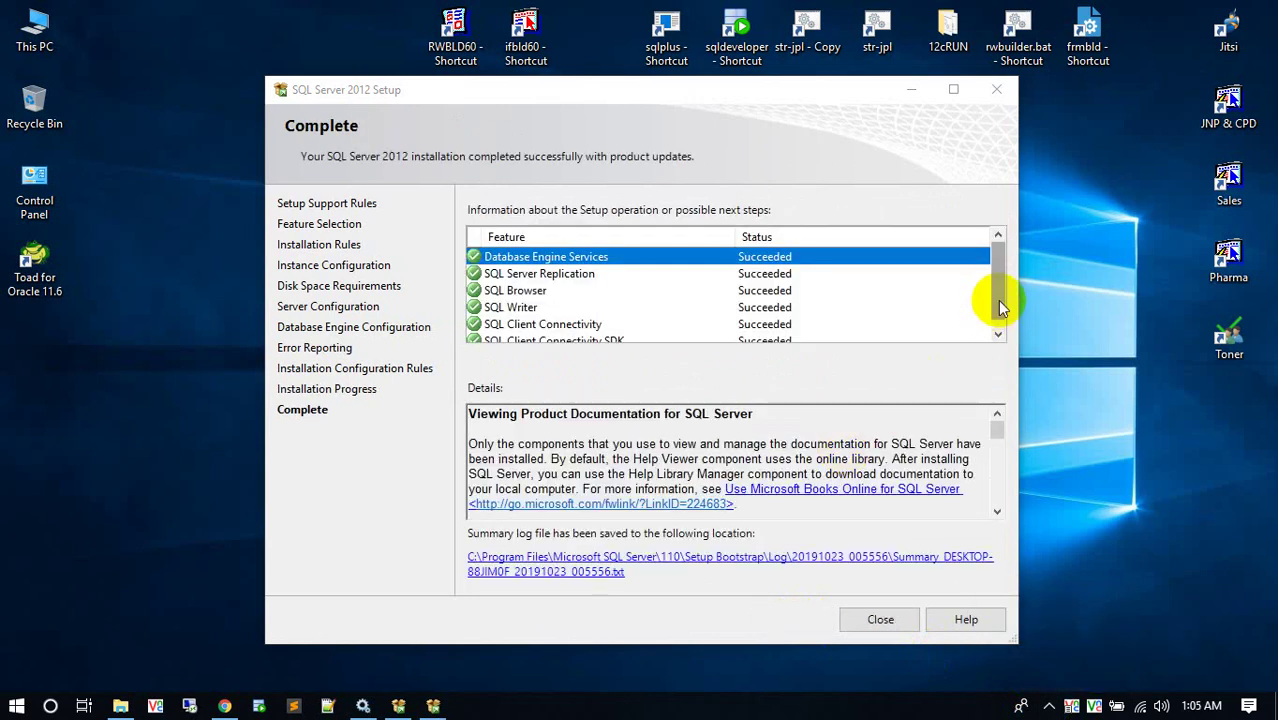
Step: Review the installation status of the features, close the completed setup wizard, and restore the SQL Server Installation Center
left_click(997, 333)
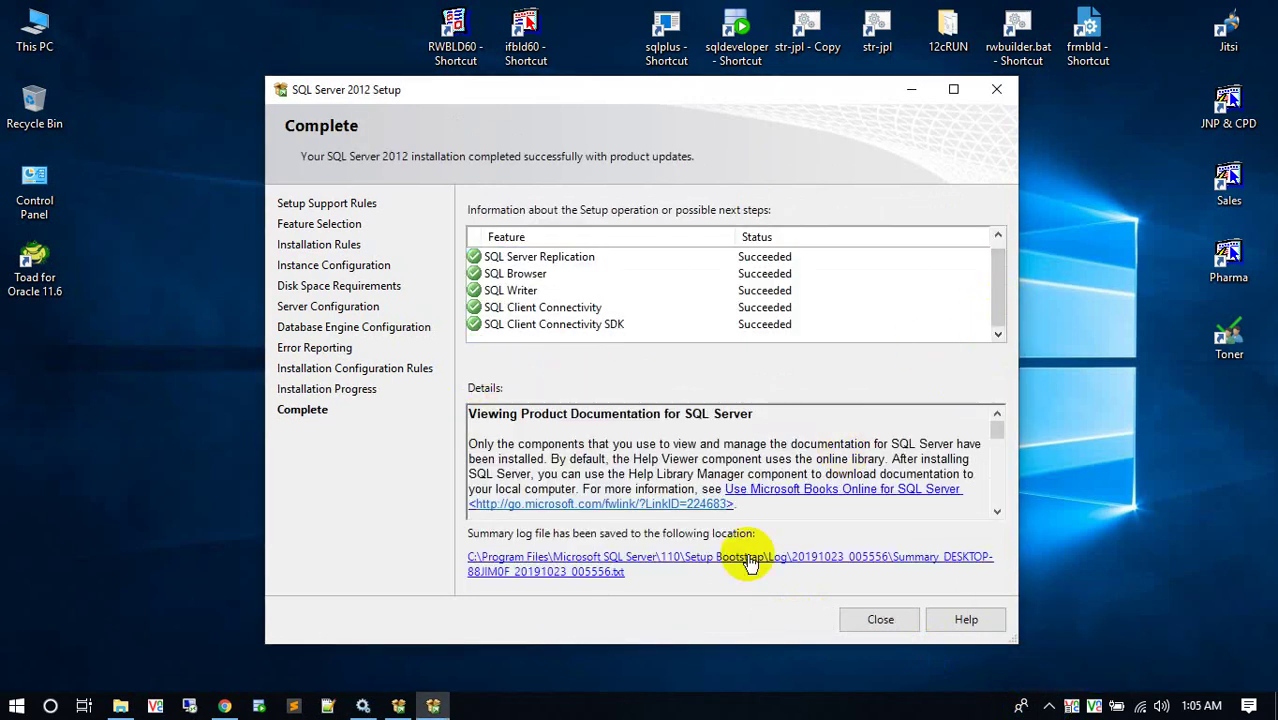
left_click(877, 620)
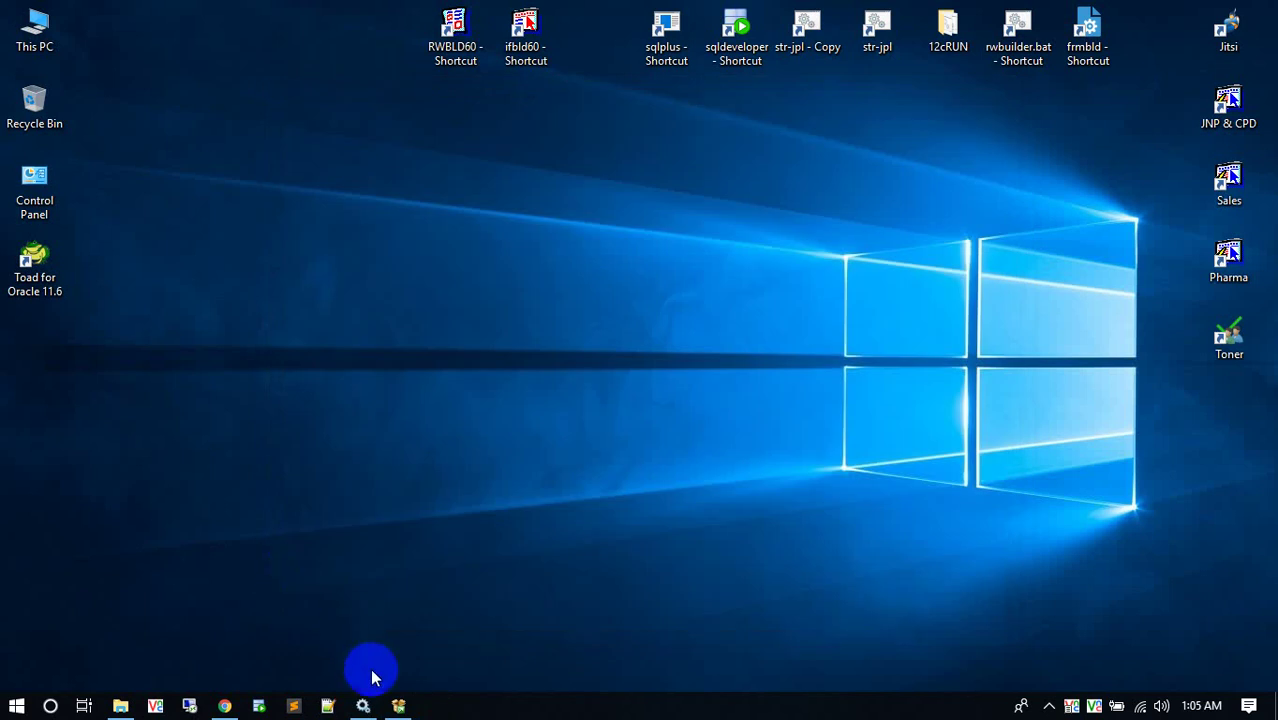
left_click(398, 706)
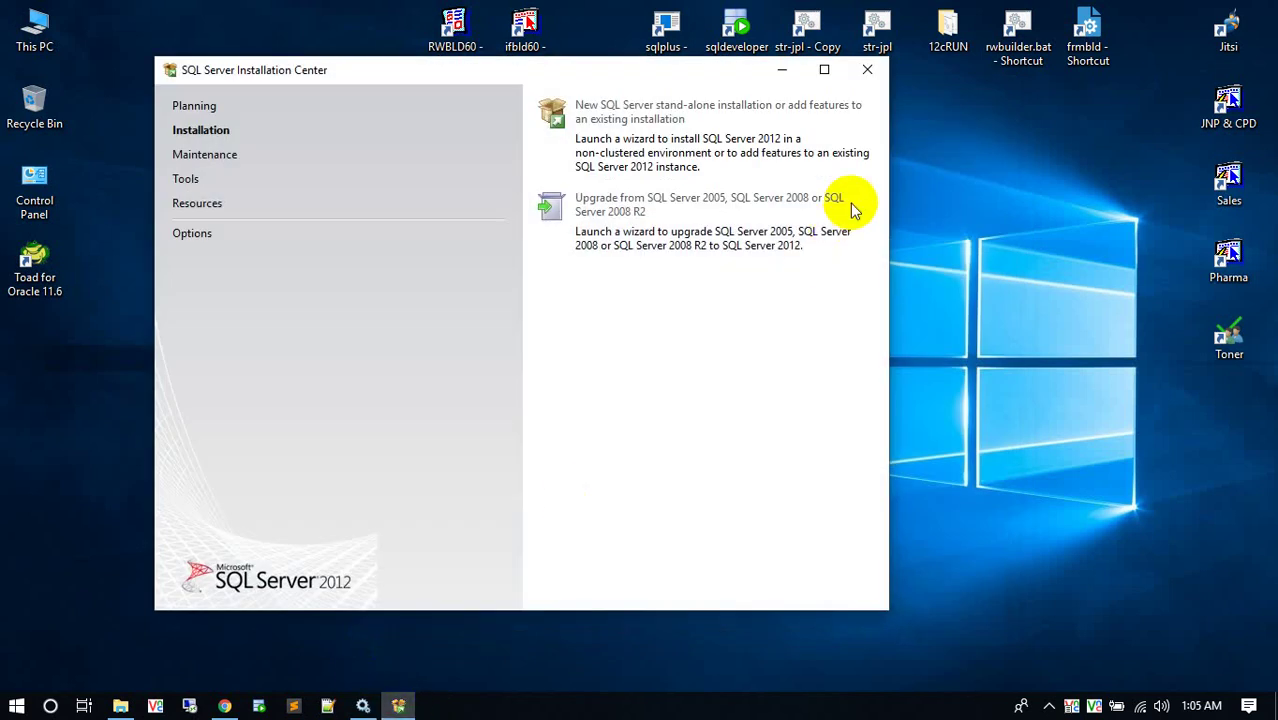
Step: Close the SQL Server Installation Center and run SQLManagementStudio_x64_ENU.exe from the SQL_Management folder as administrator
left_click(866, 70)
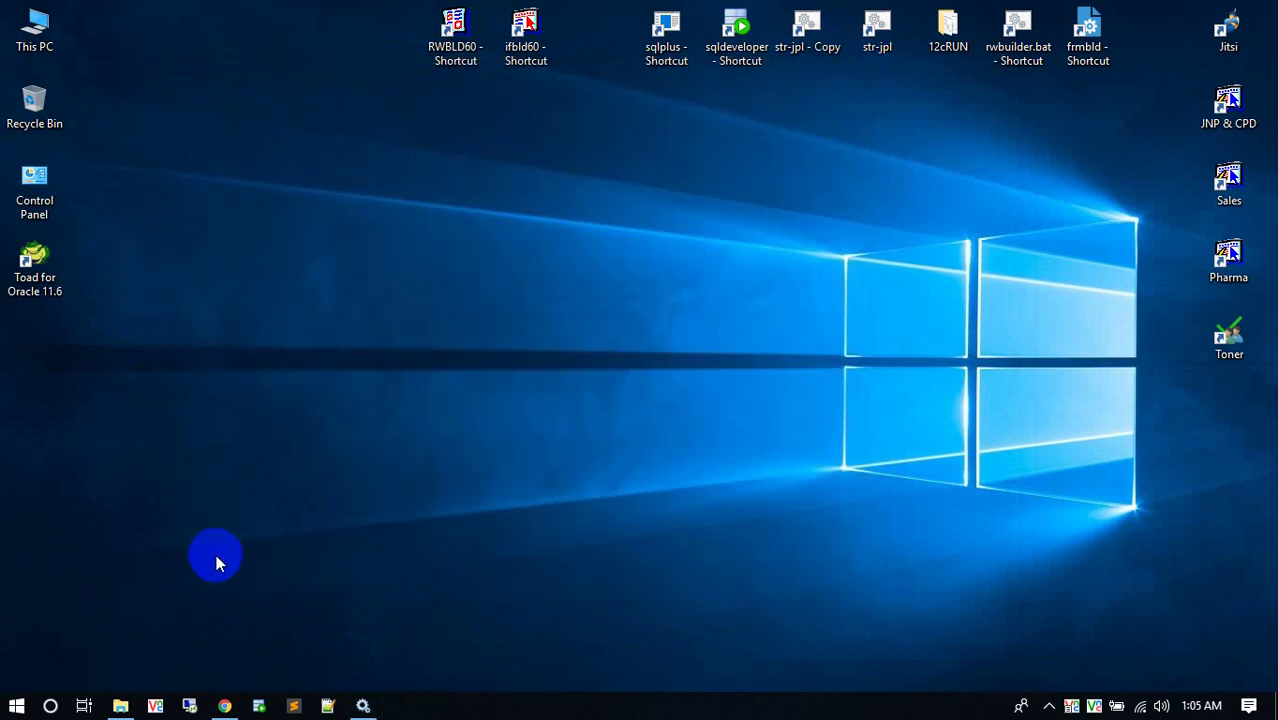
left_click(116, 706)
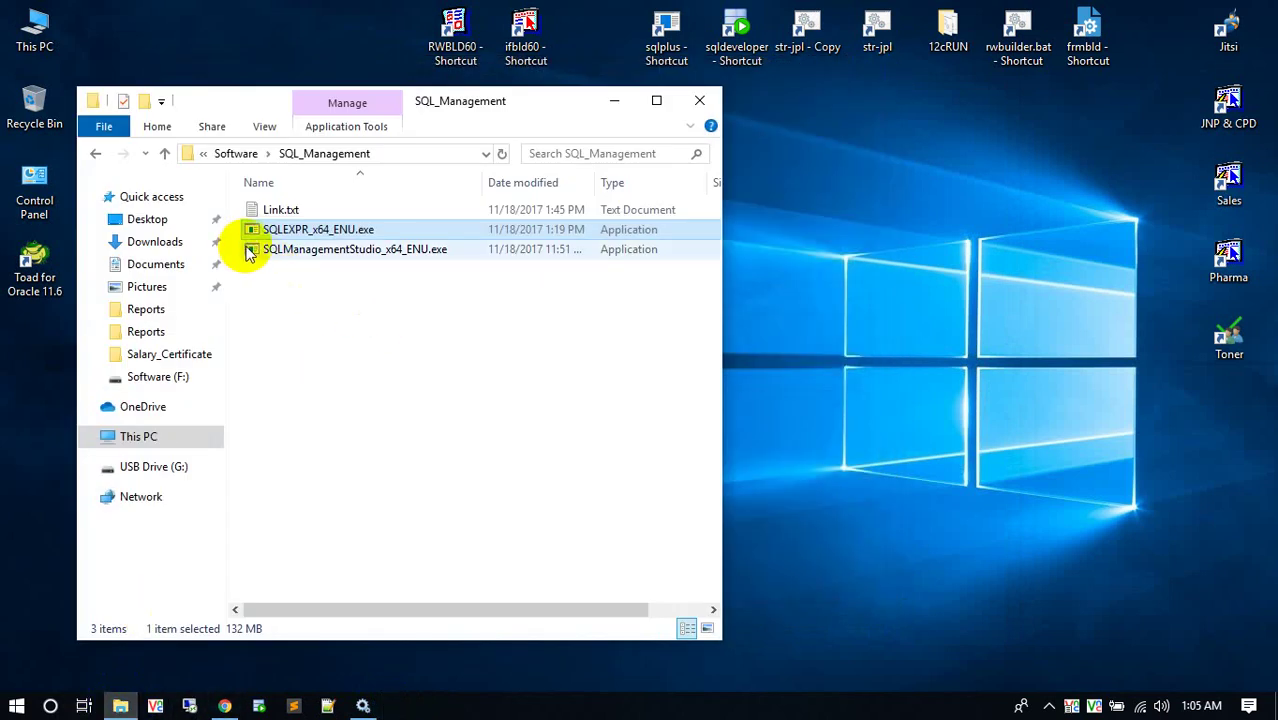
right_click(248, 252)
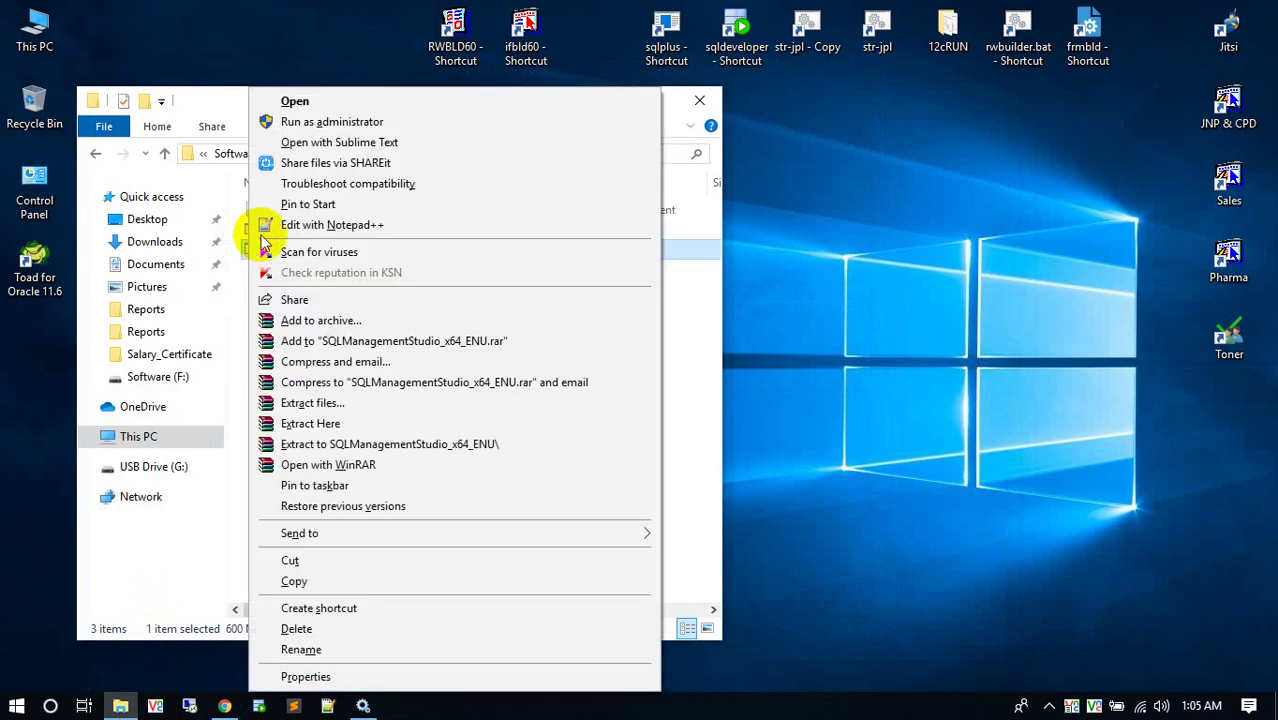
left_click(375, 121)
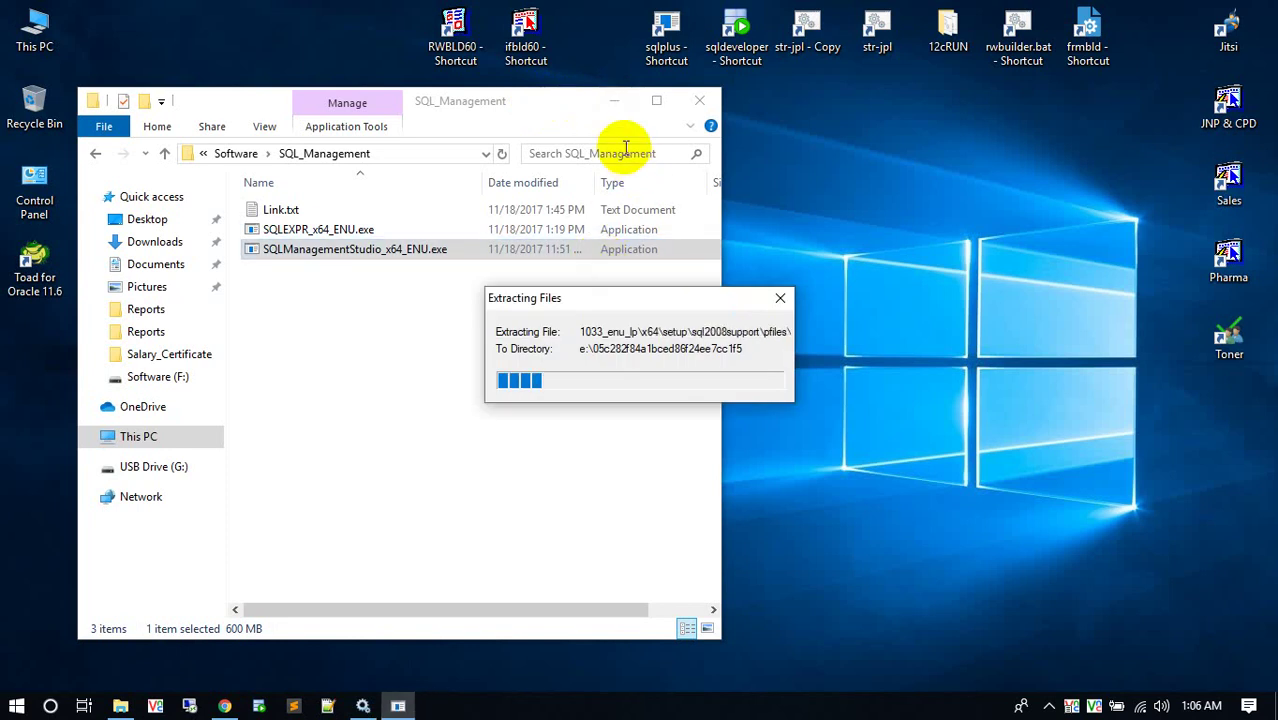
left_click(615, 104)
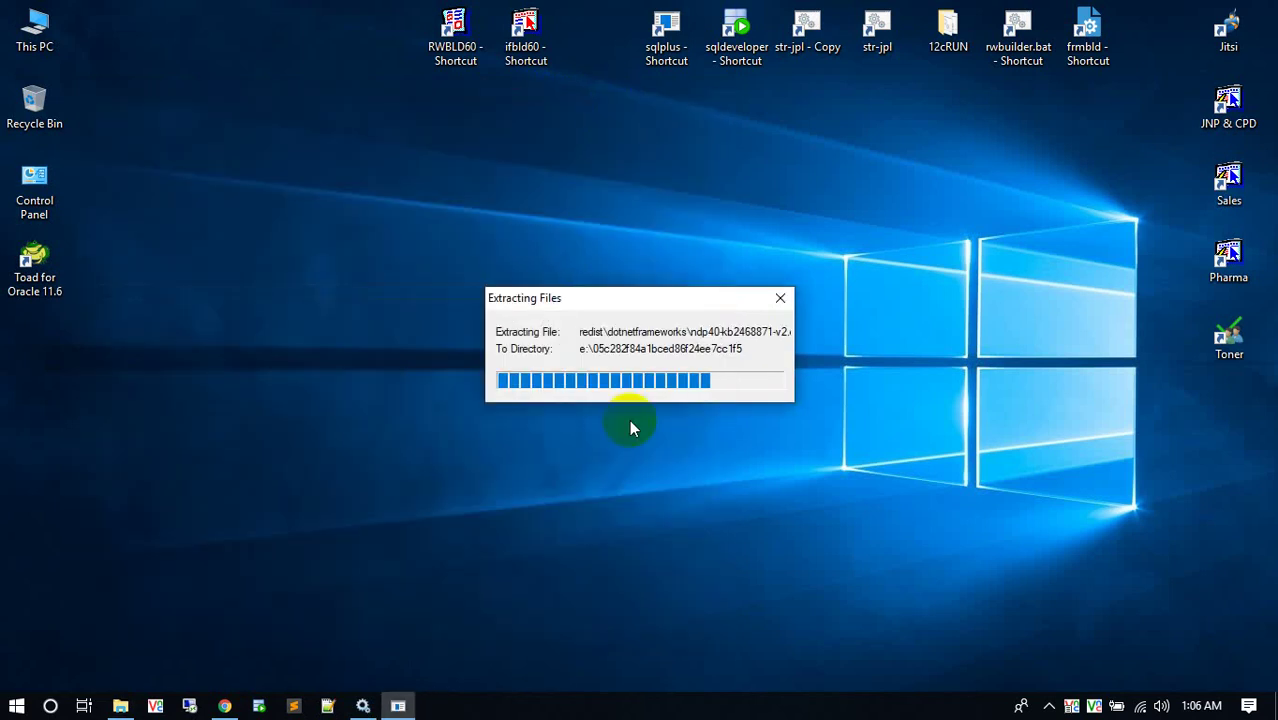
left_click(1048, 706)
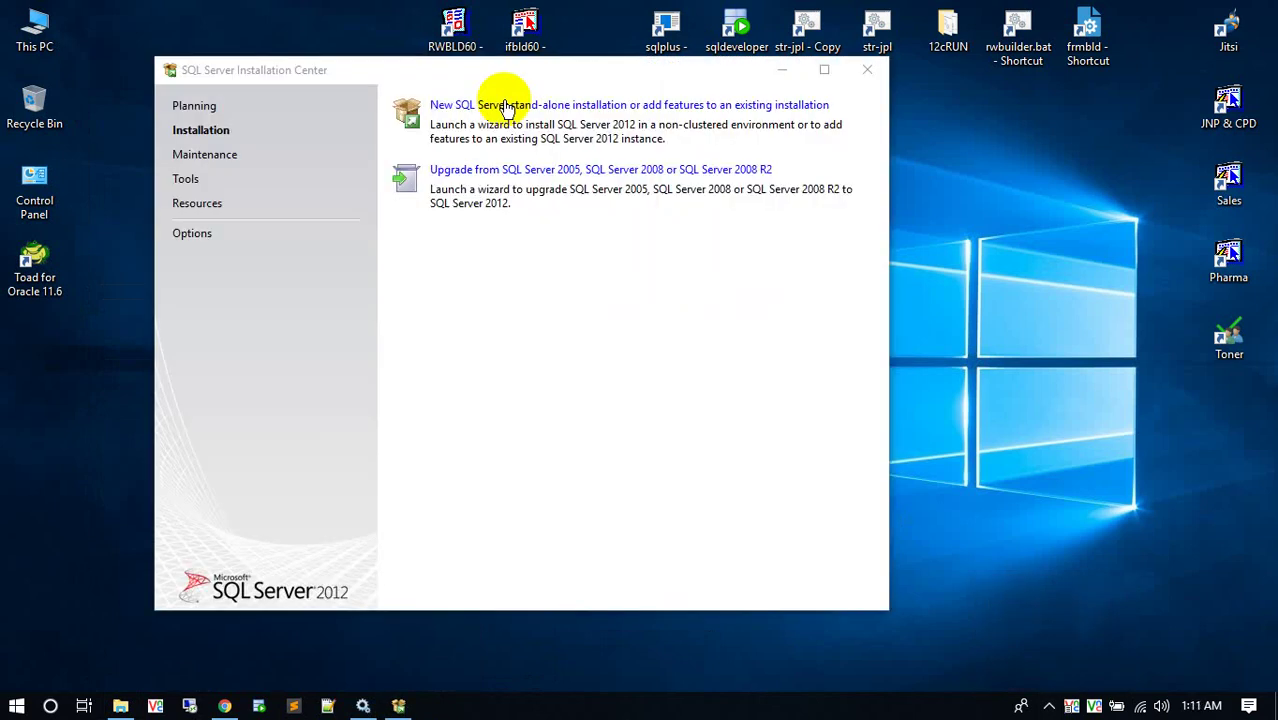
Step: Launch a new SQL Server stand-alone installation and continue past Product Updates to install the setup files
left_click(653, 116)
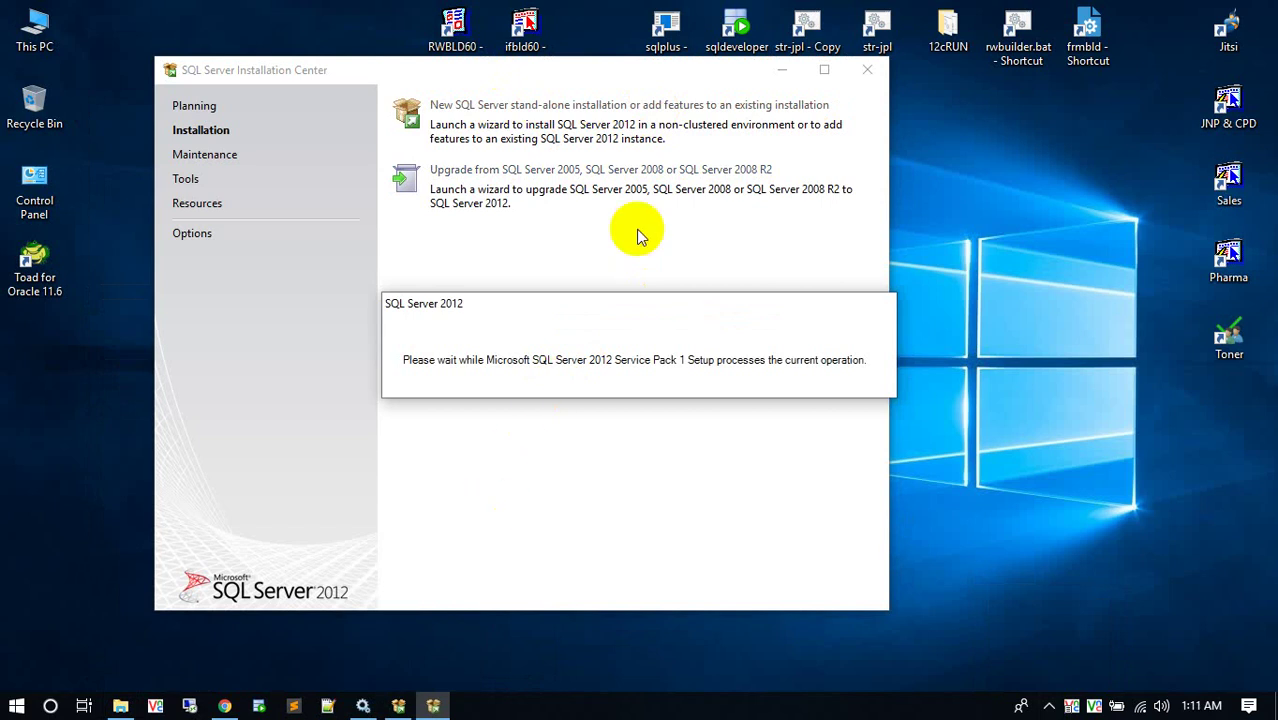
left_click(781, 70)
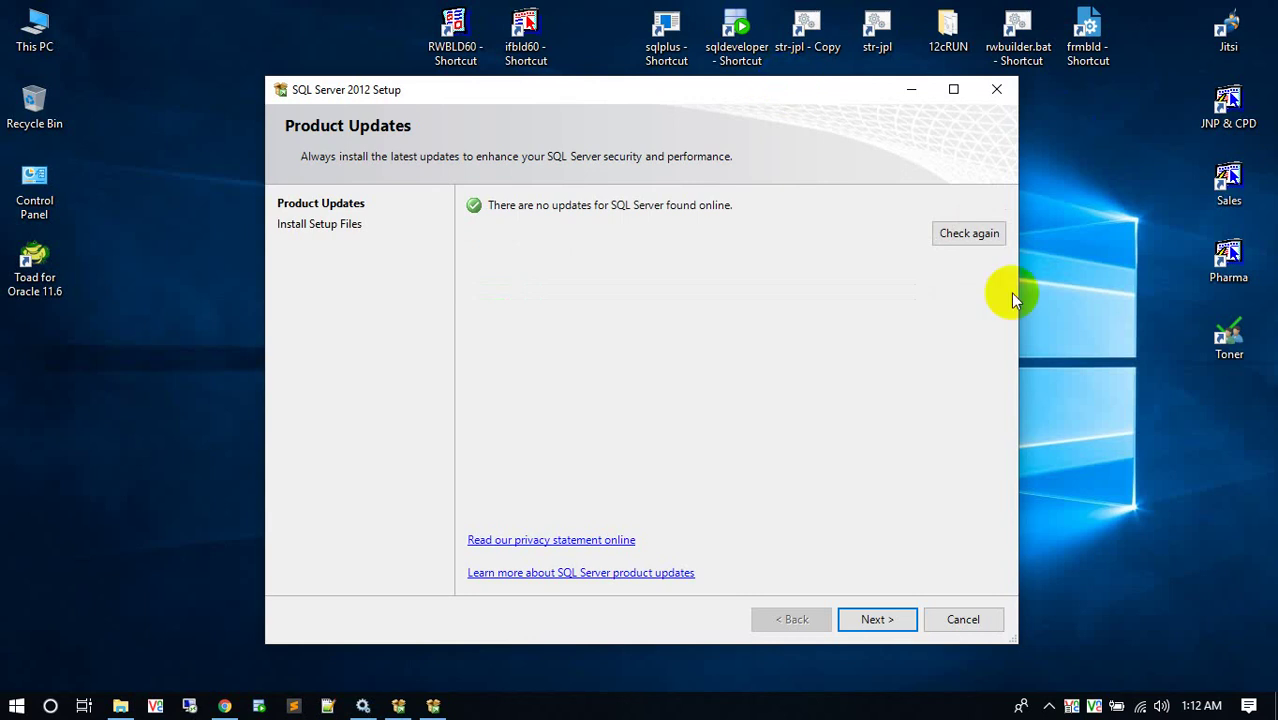
left_click(871, 624)
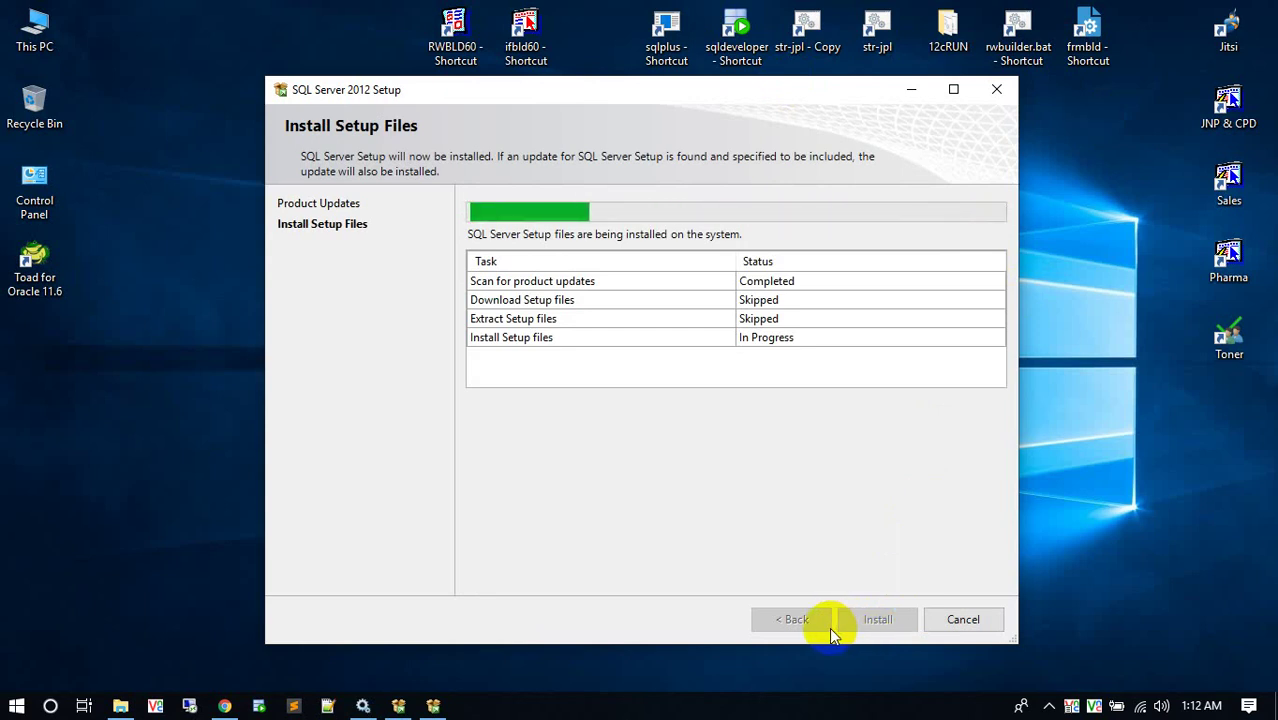
left_click(1050, 700)
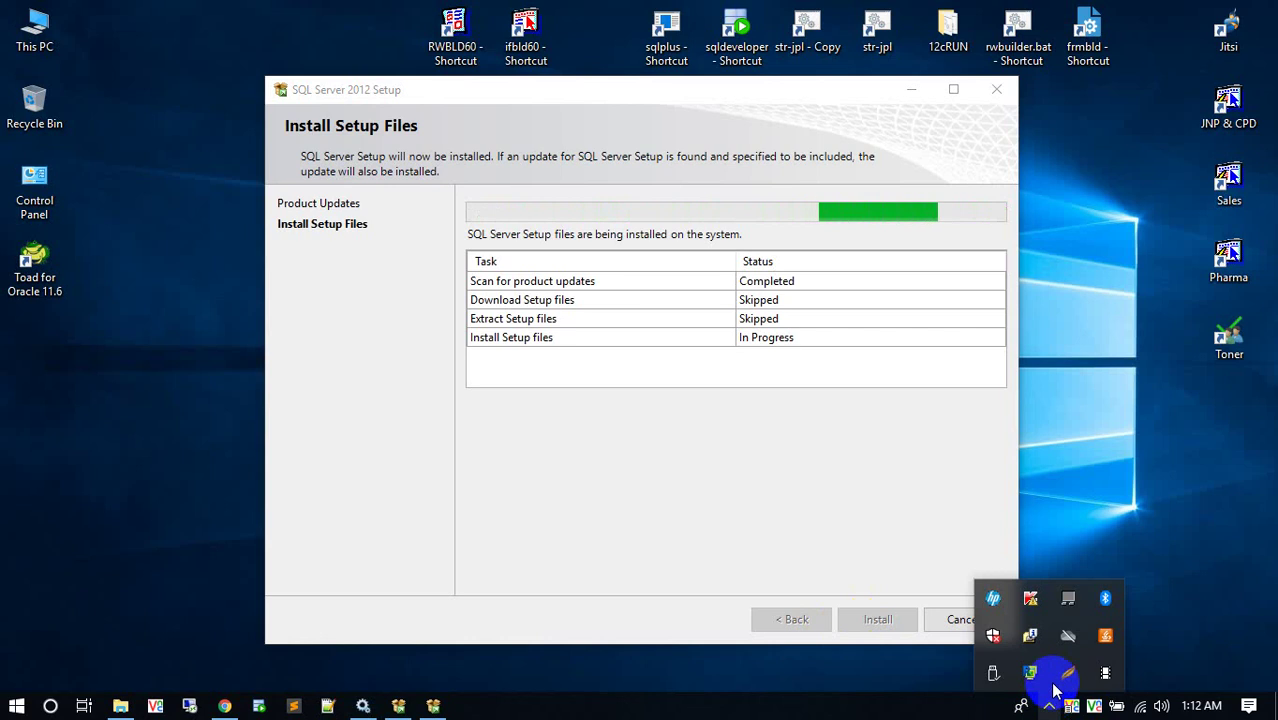
left_click(1110, 675)
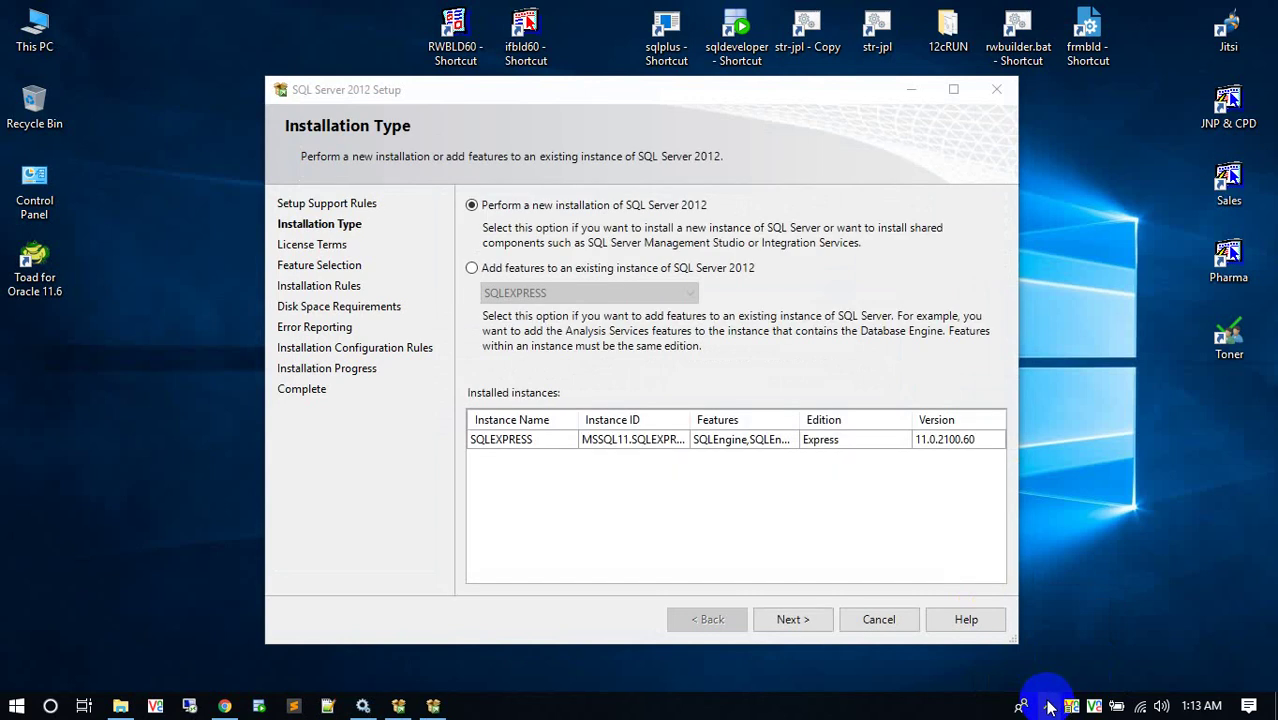
left_click(1049, 706)
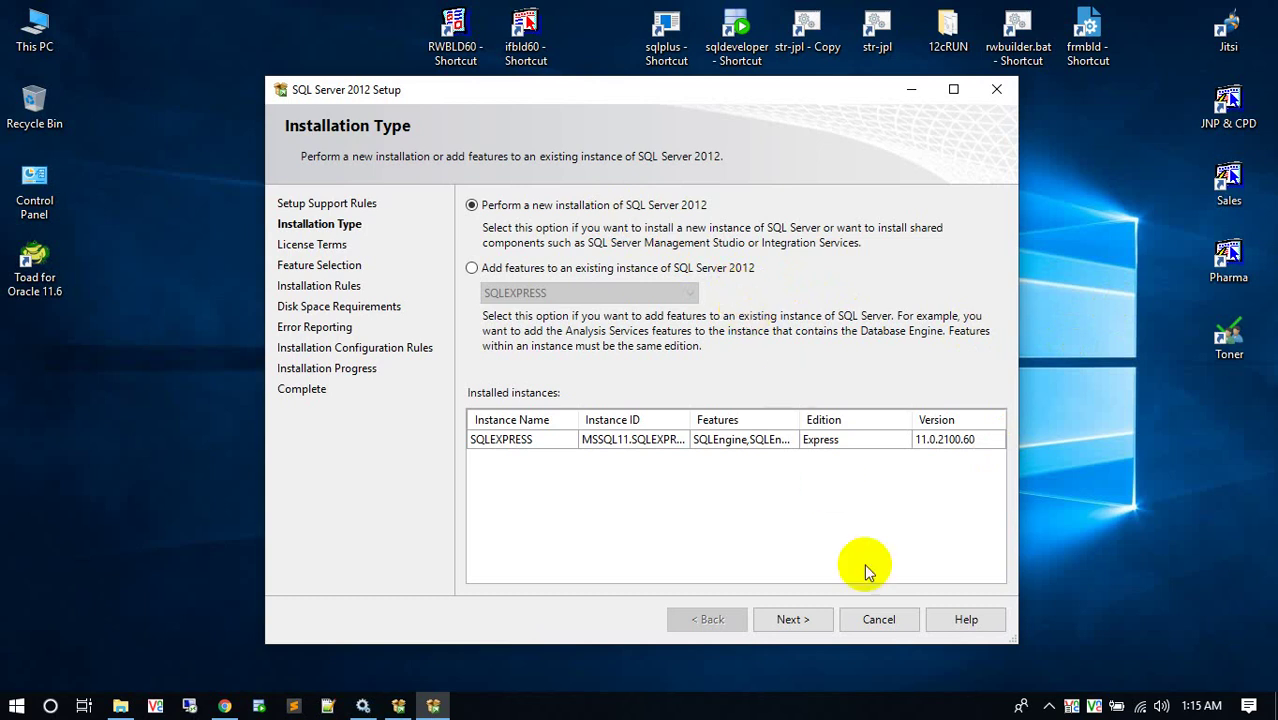
Step: Keep the option to perform a new installation of SQL Server 2012 and accept the license terms without sending usage data
left_click(793, 619)
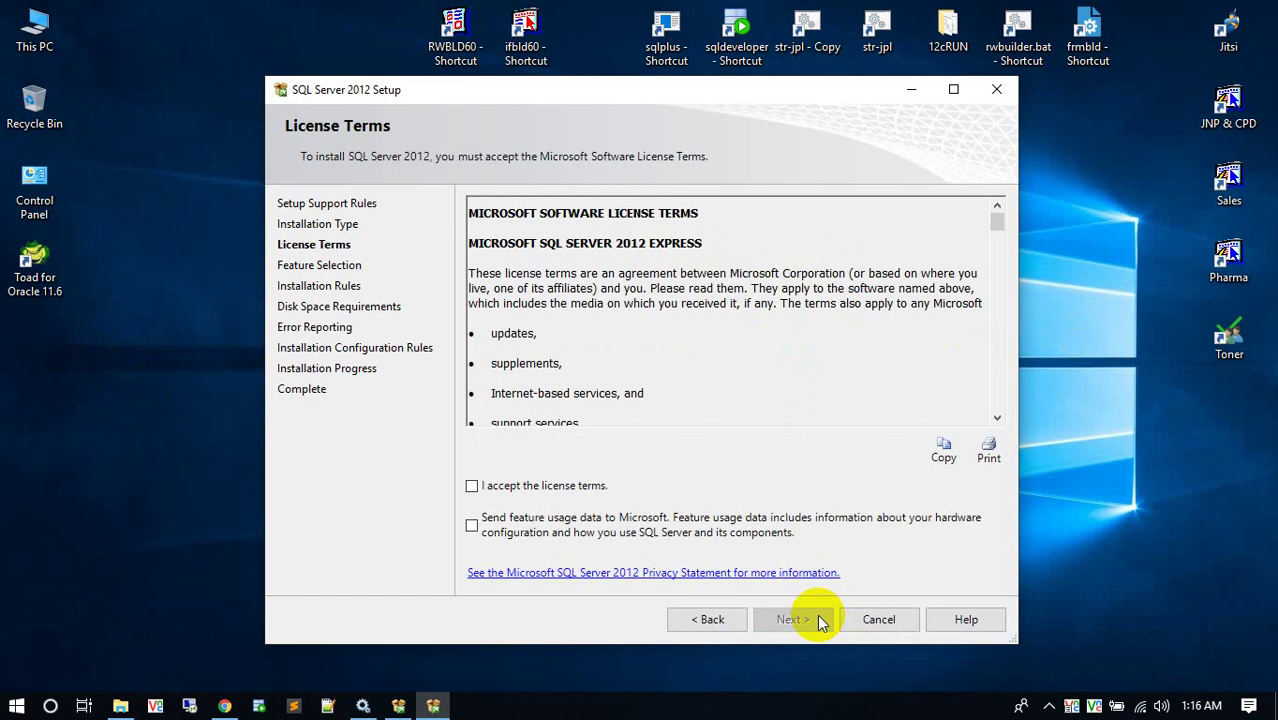
left_click(531, 484)
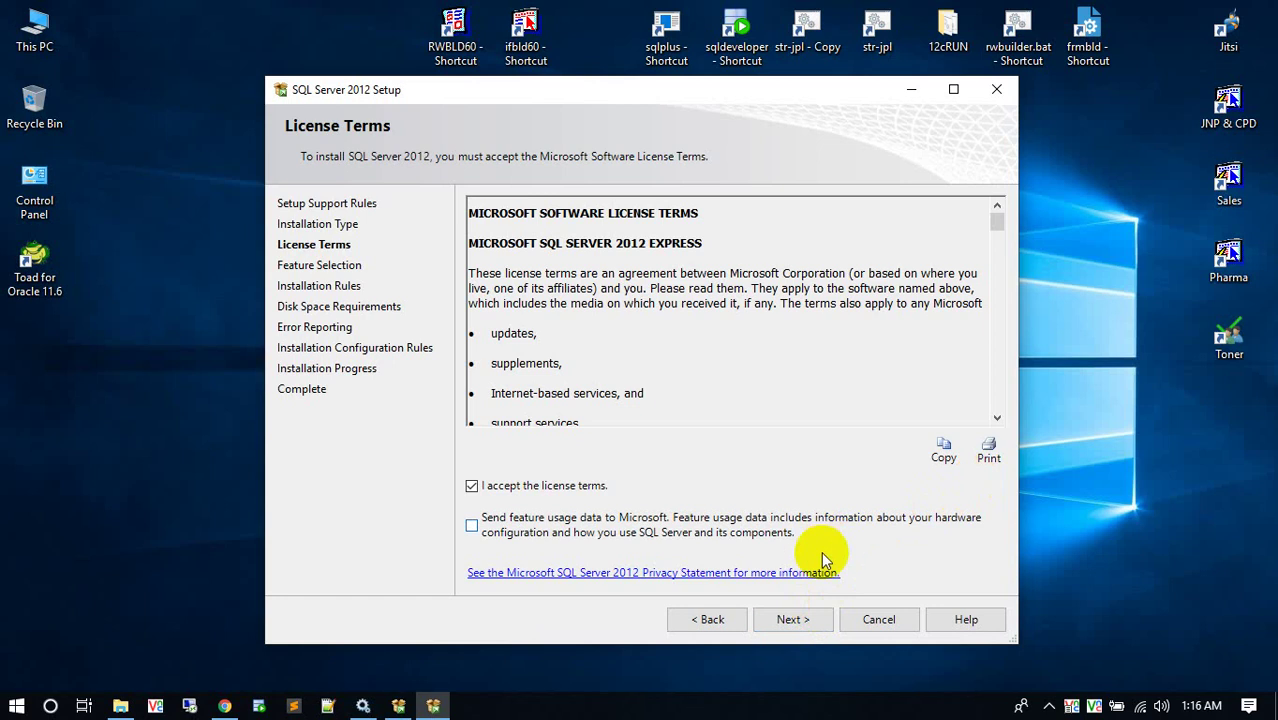
left_click(793, 620)
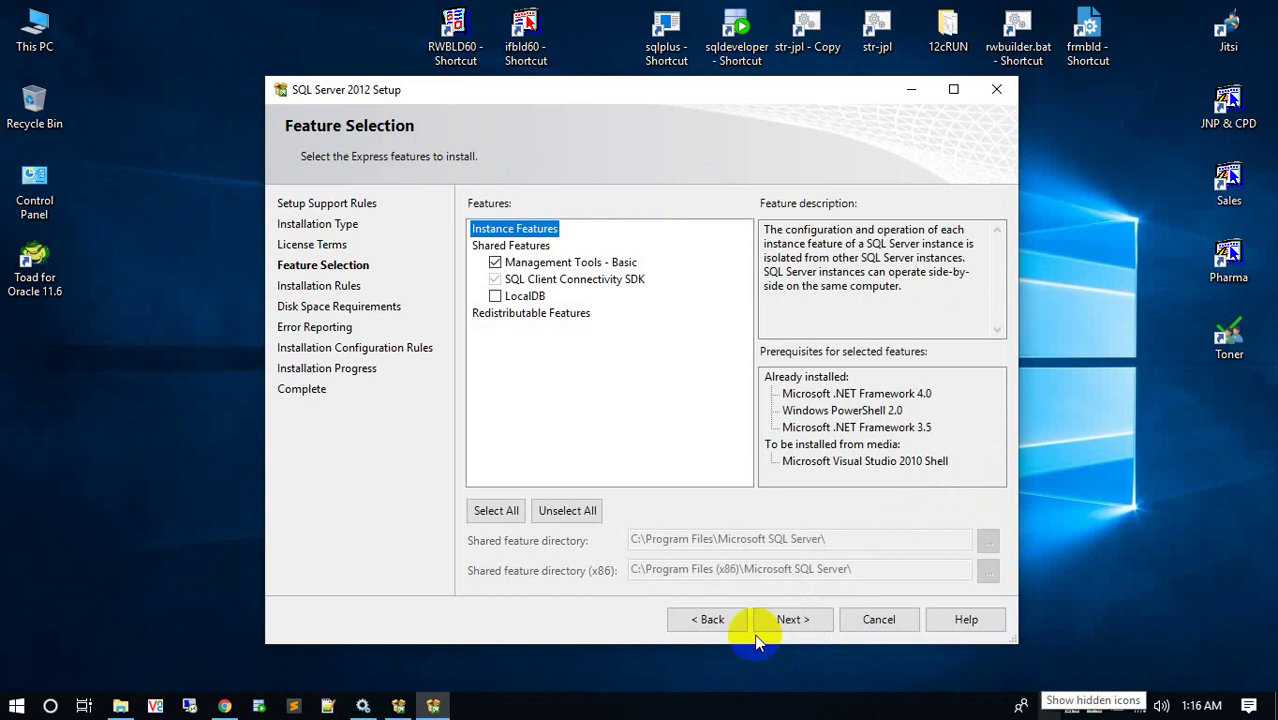
Step: Install the Management Tools - Basic feature with error reporting left off, and close the completed setup wizard
left_click(800, 622)
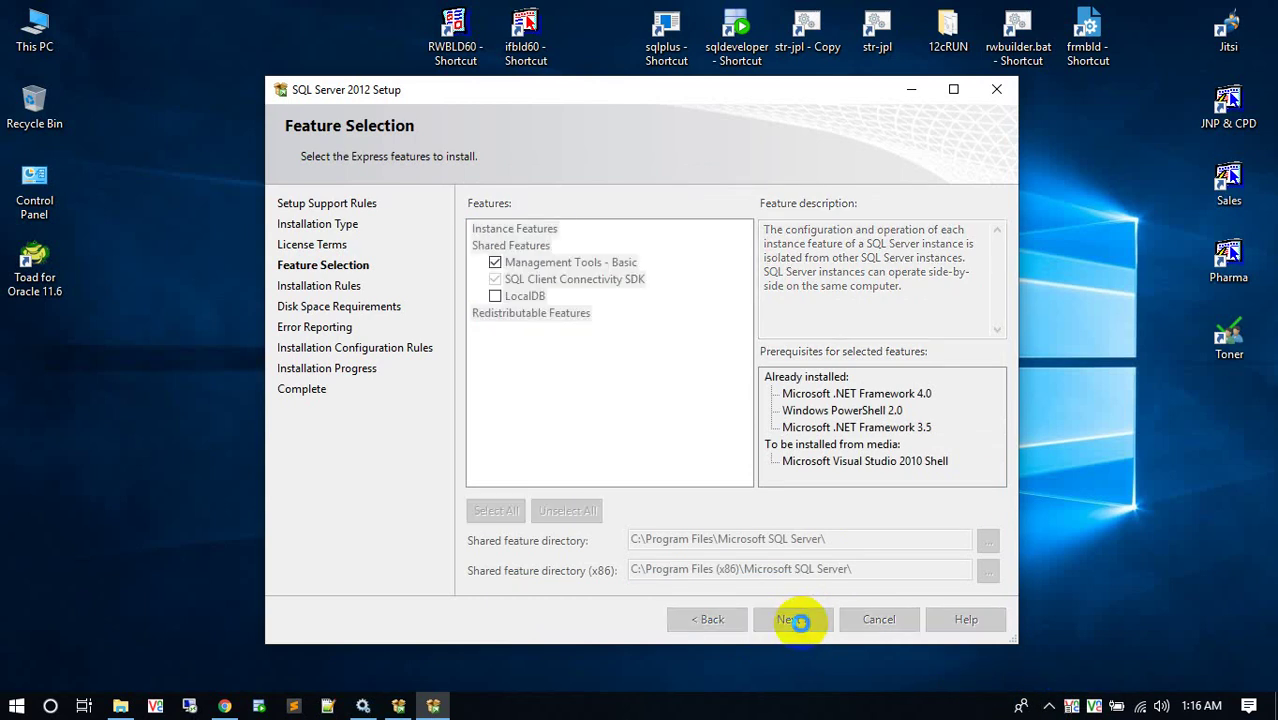
left_click(1049, 706)
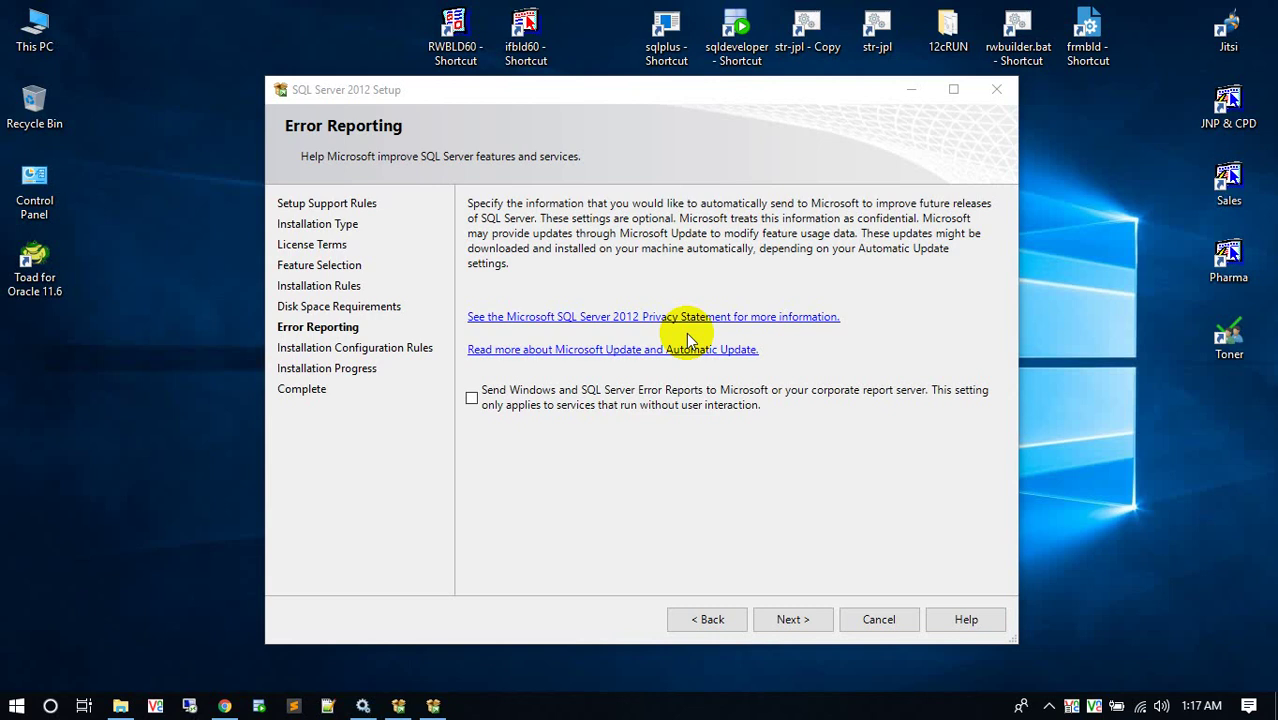
left_click(790, 619)
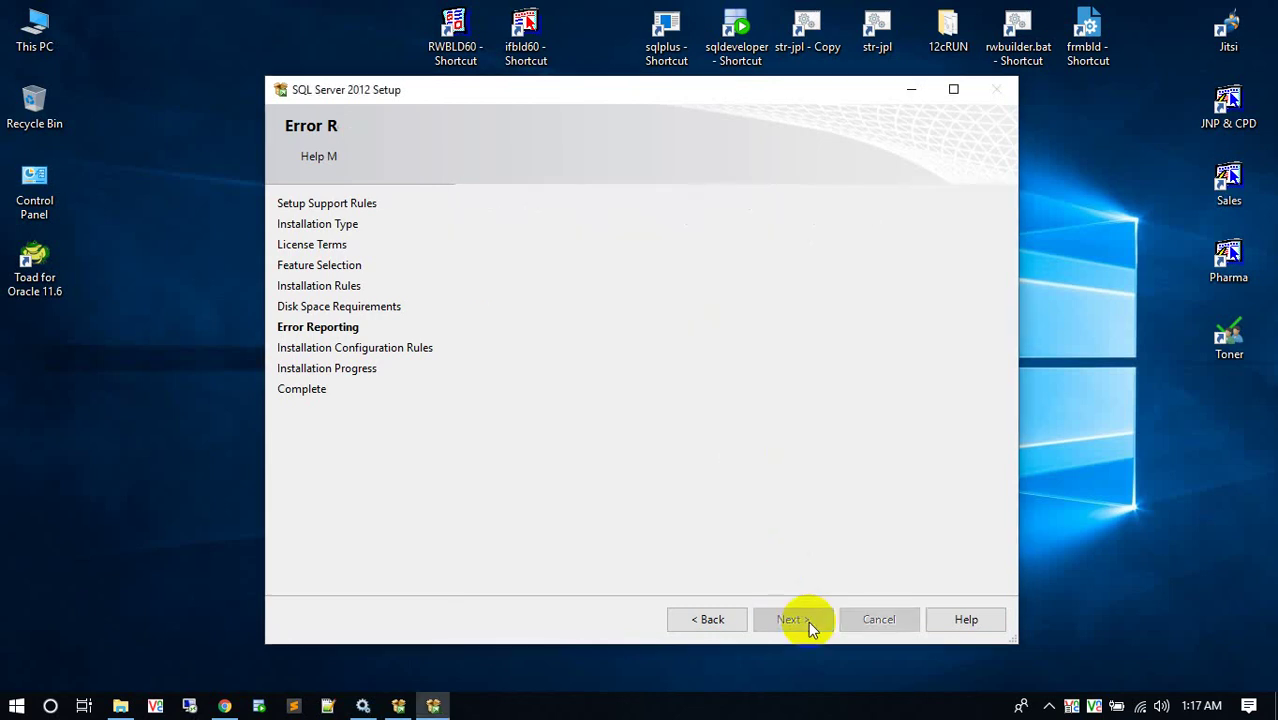
left_click(1049, 706)
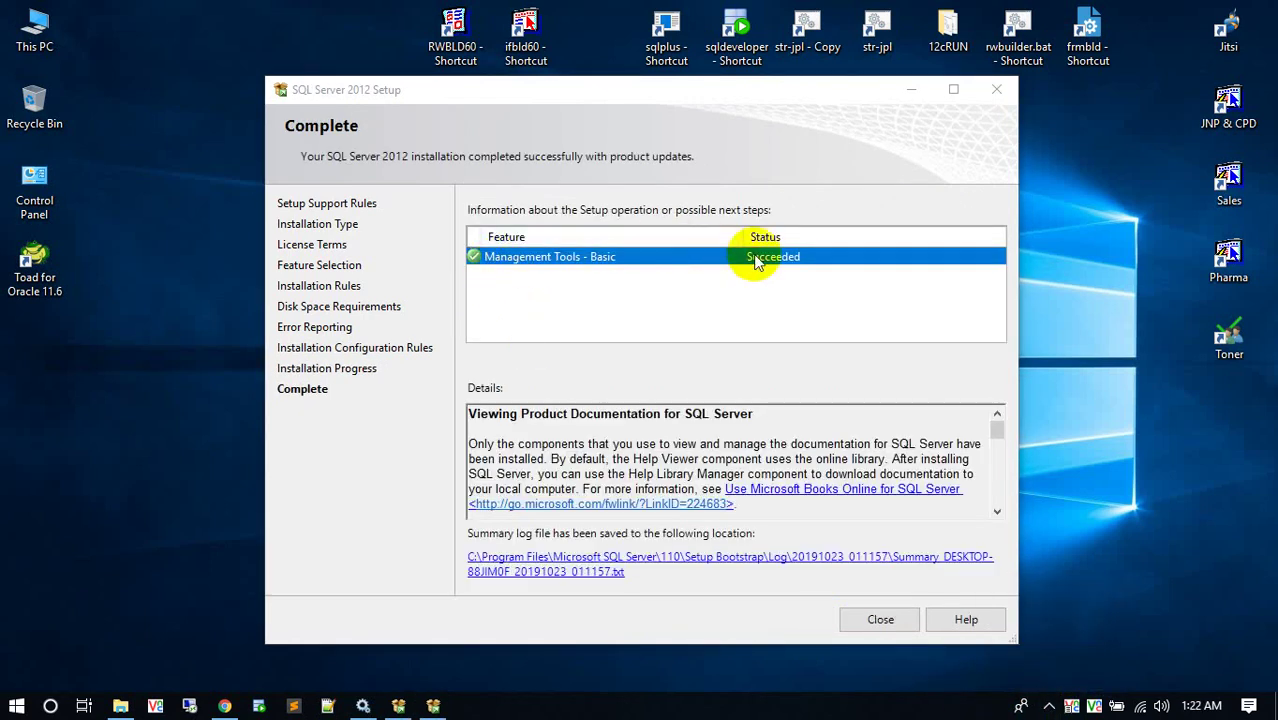
left_click(872, 619)
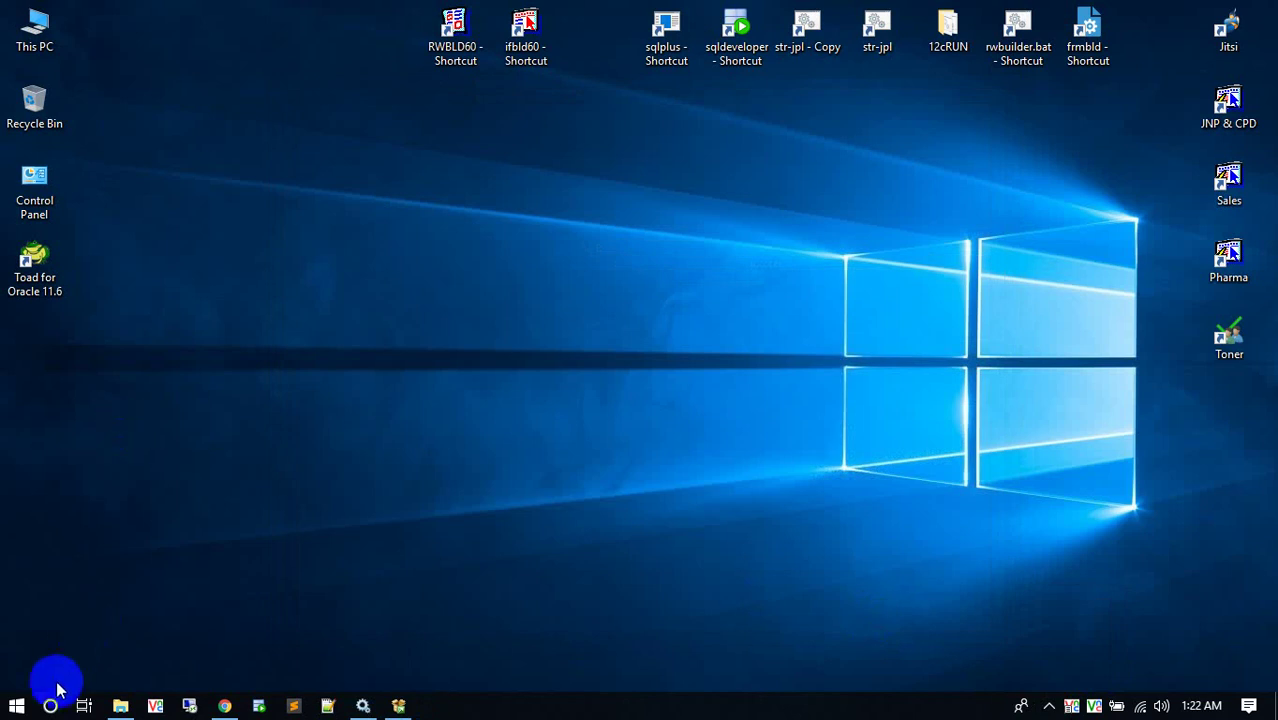
Step: Search Windows for "sql", open SQL Server Management Studio, and import the customized user settings from SQL Server 2008 Management Studio
left_click(50, 706)
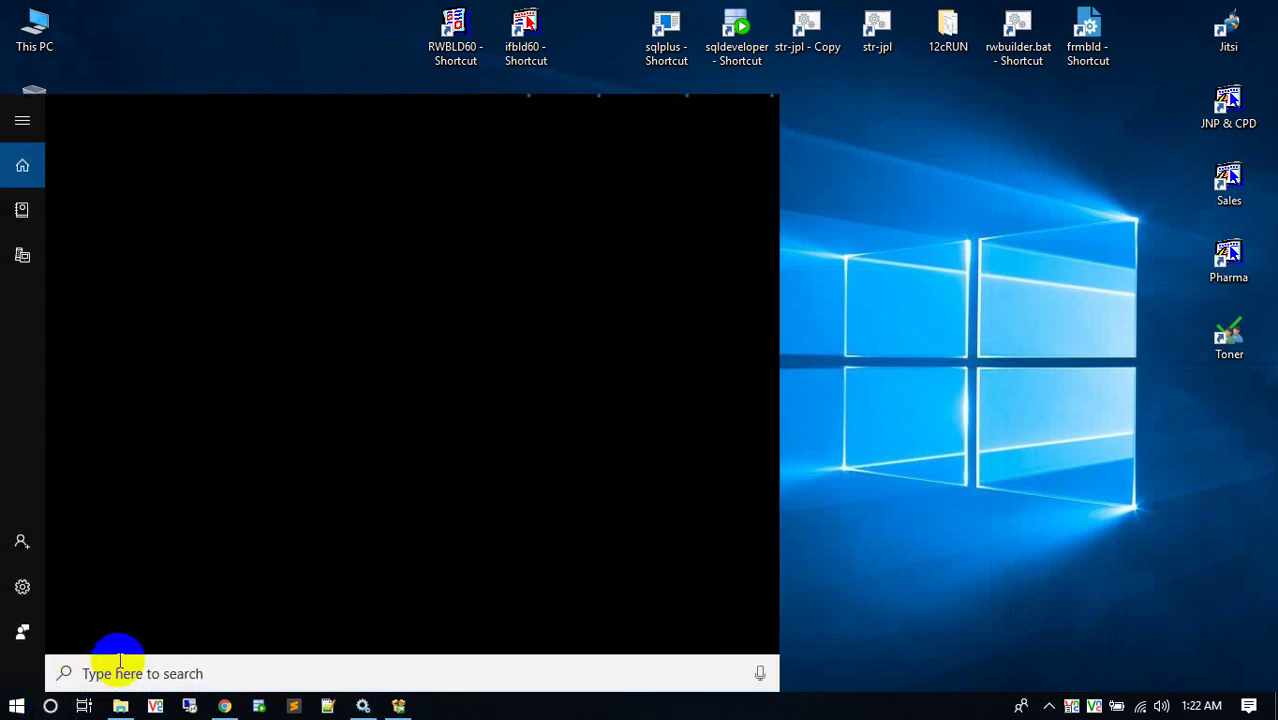
type("sql")
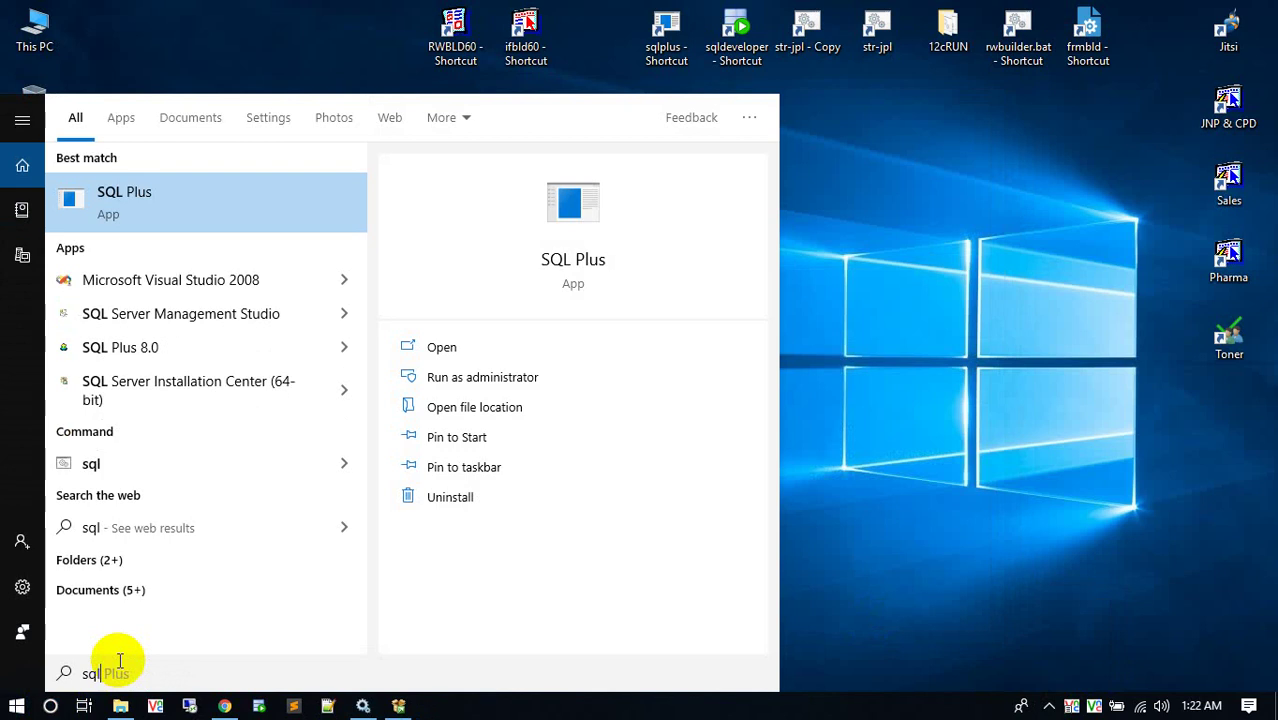
left_click(210, 322)
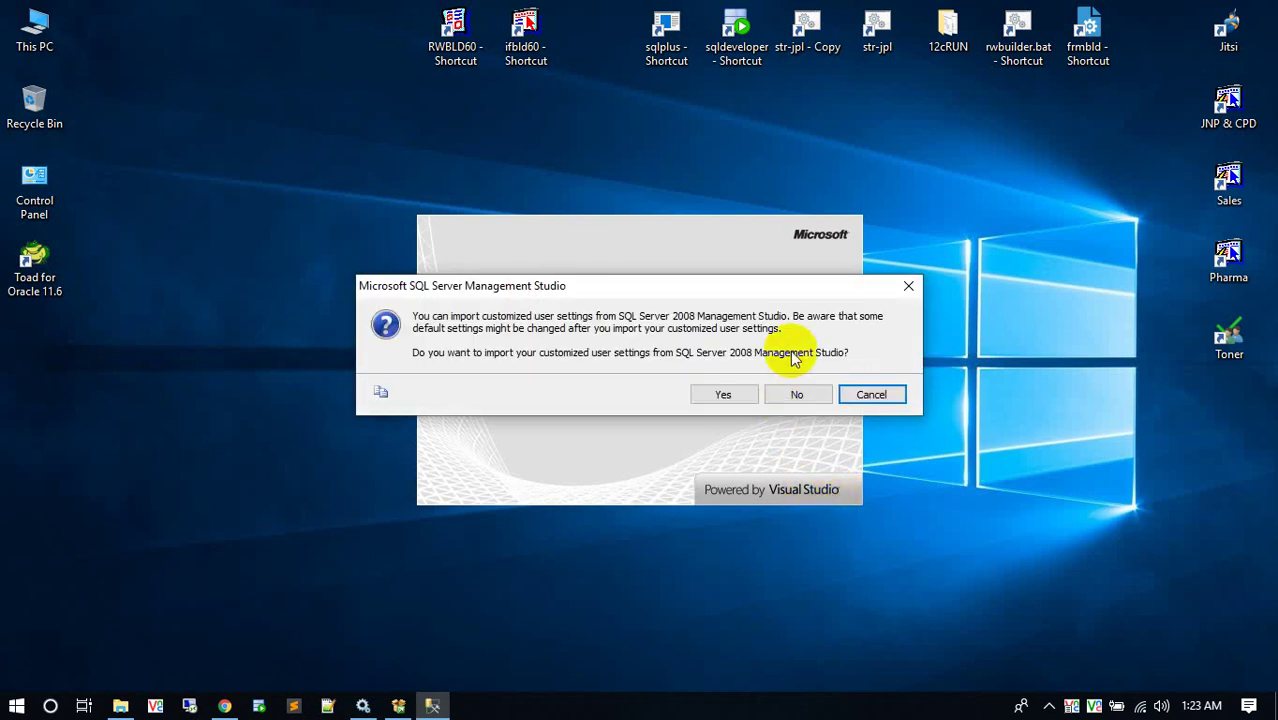
left_click(741, 396)
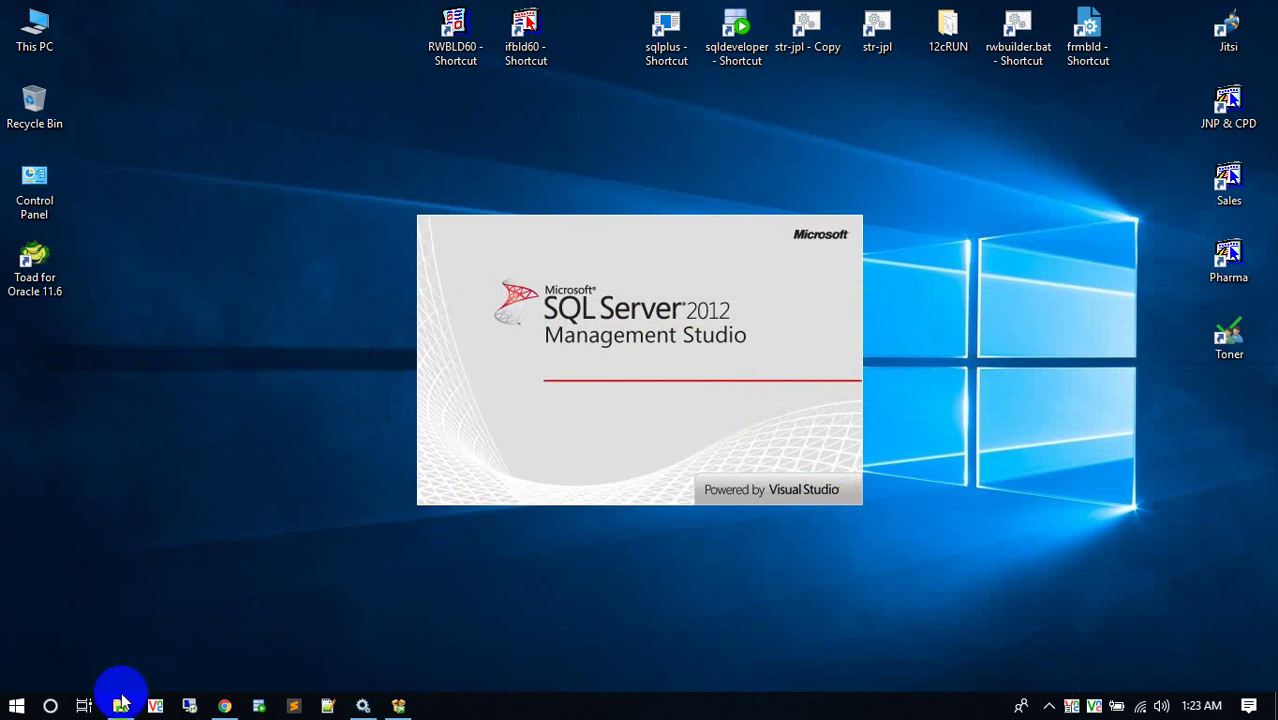
left_click(51, 707)
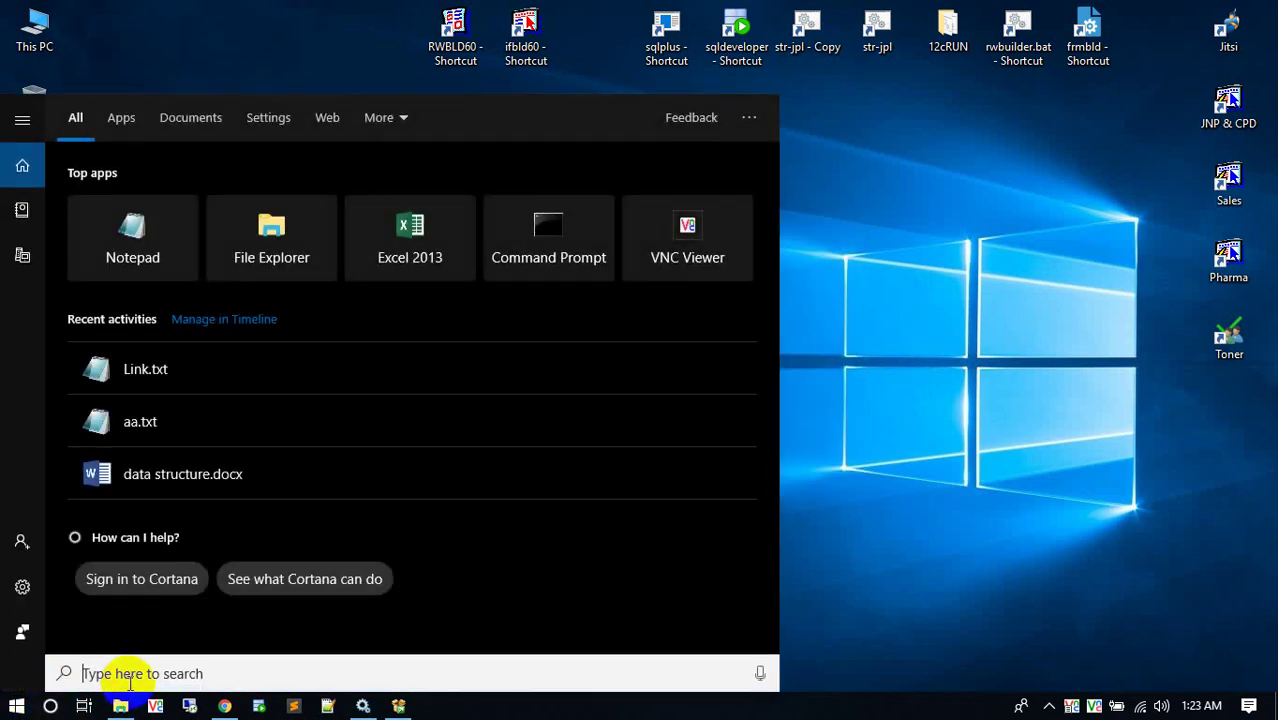
type("sql")
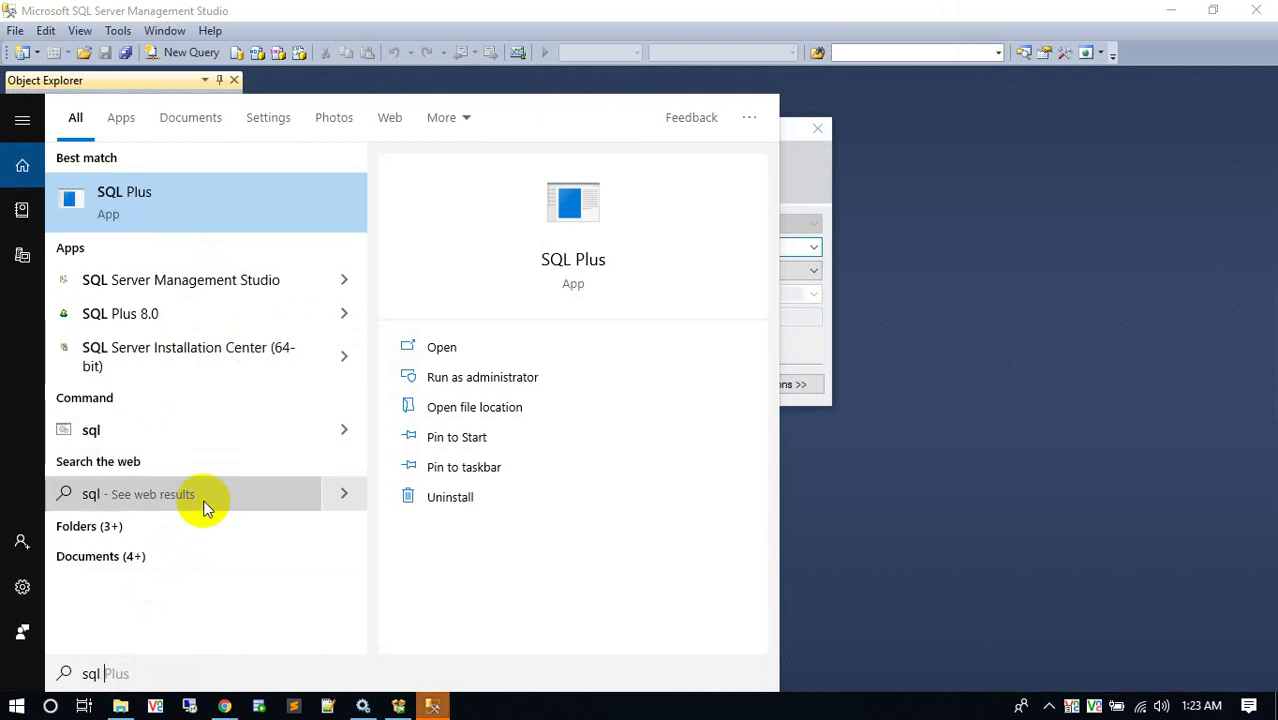
left_click(820, 350)
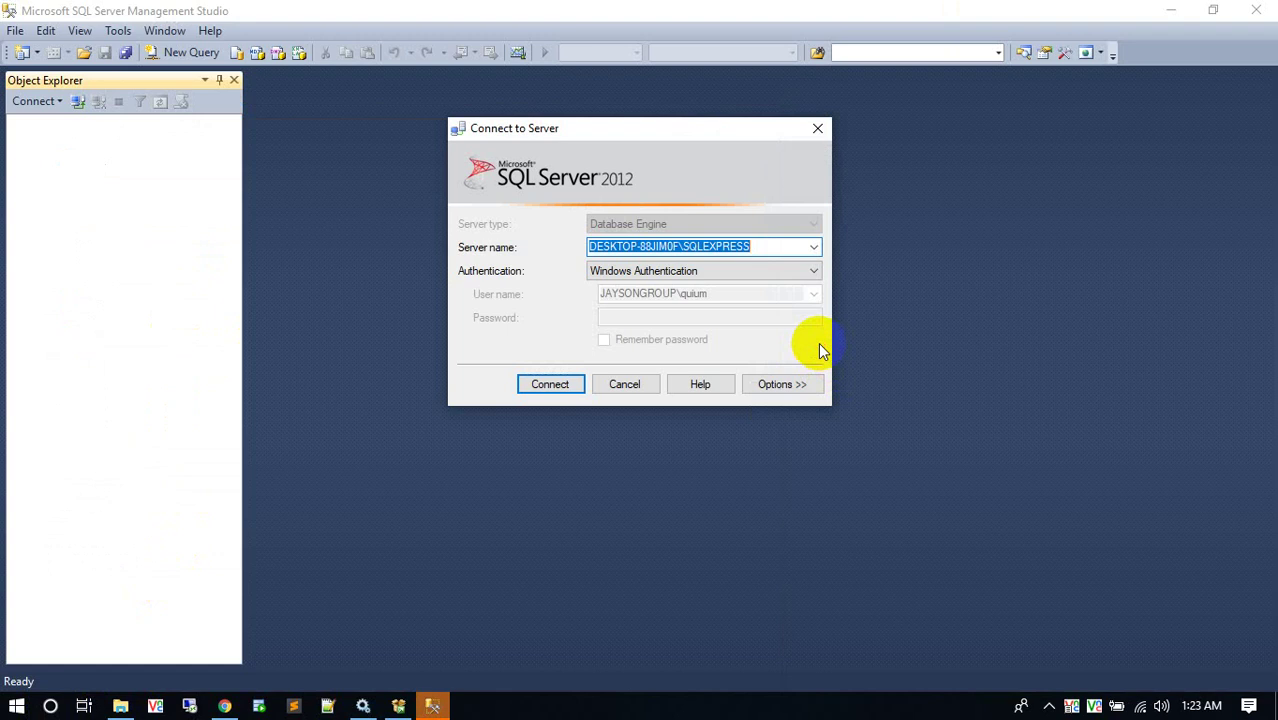
Step: Connect to the SQLEXPRESS instance using SQL Server Authentication with login sa and its account password, choosing to remember the password
left_click(630, 279)
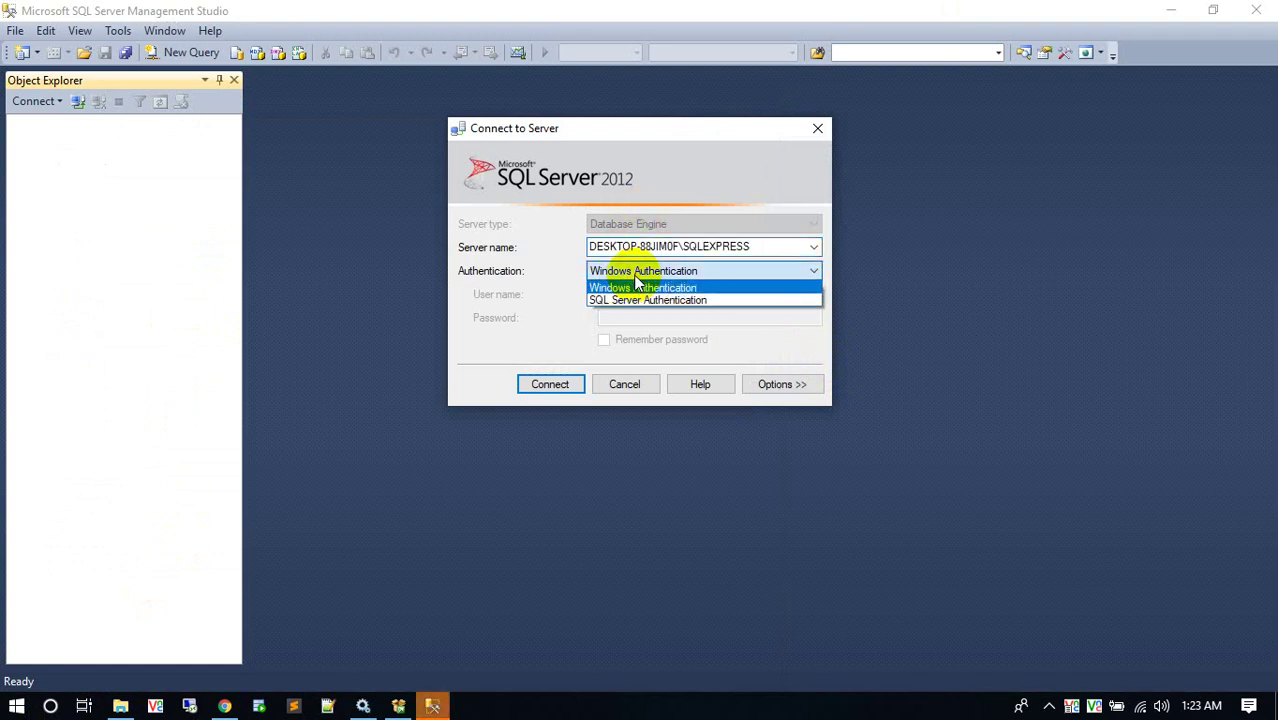
left_click(622, 300)
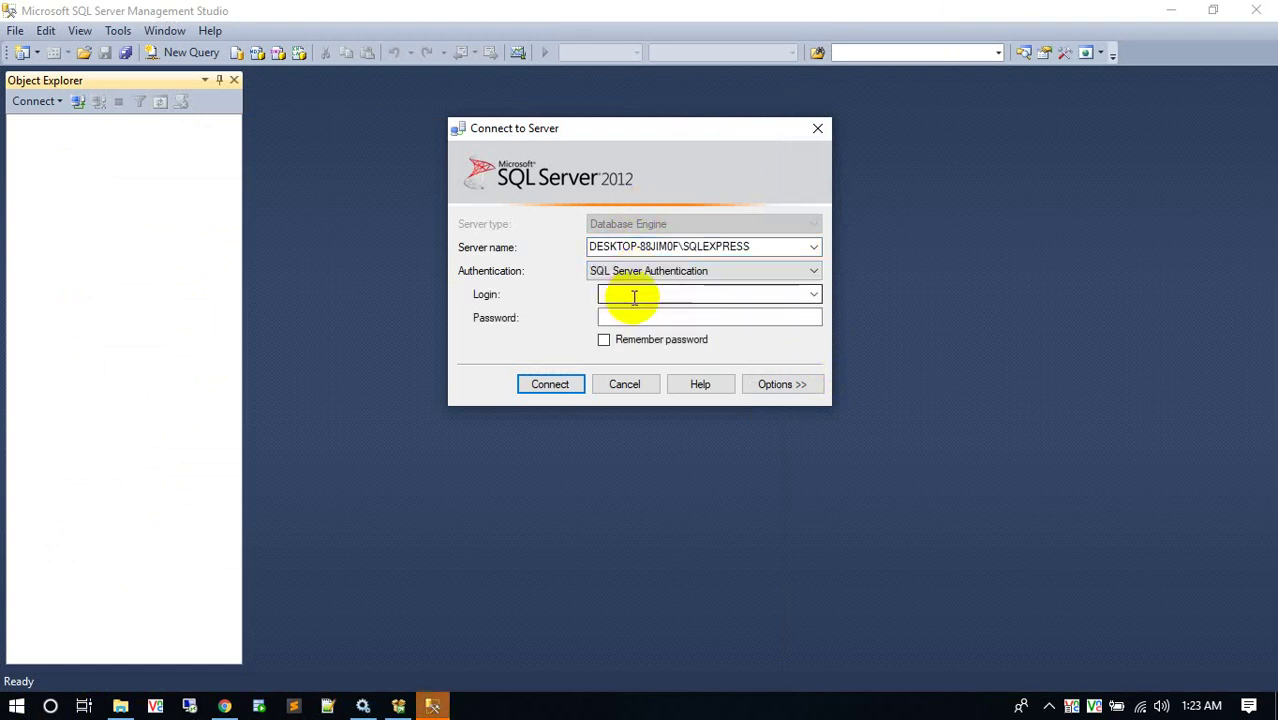
left_click(634, 296)
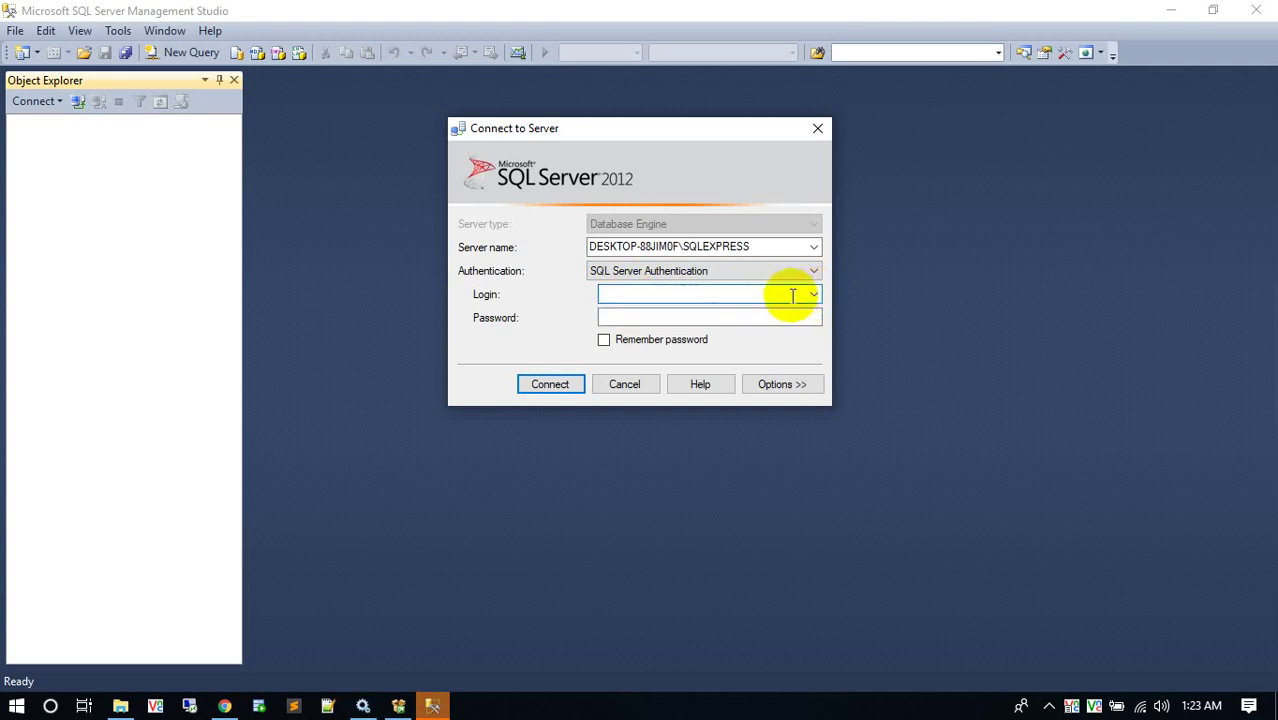
type("sa")
left_click(763, 313)
type("****")
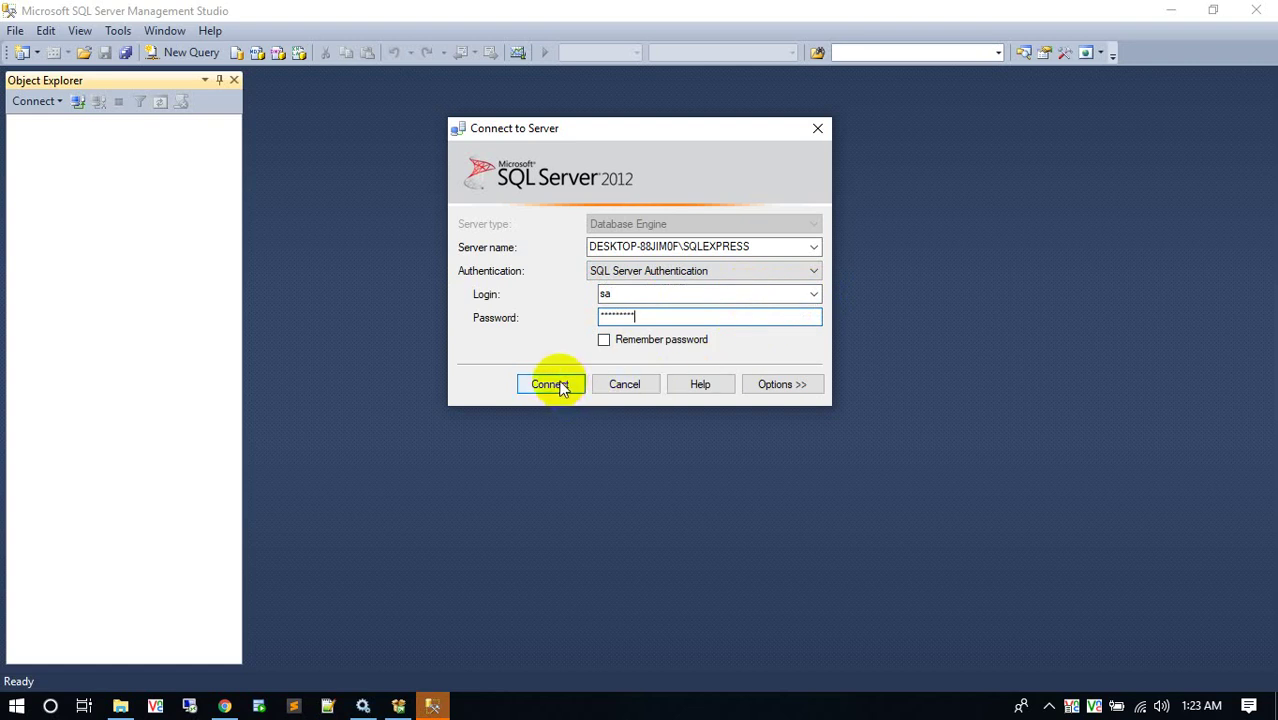
left_click(604, 340)
left_click(577, 387)
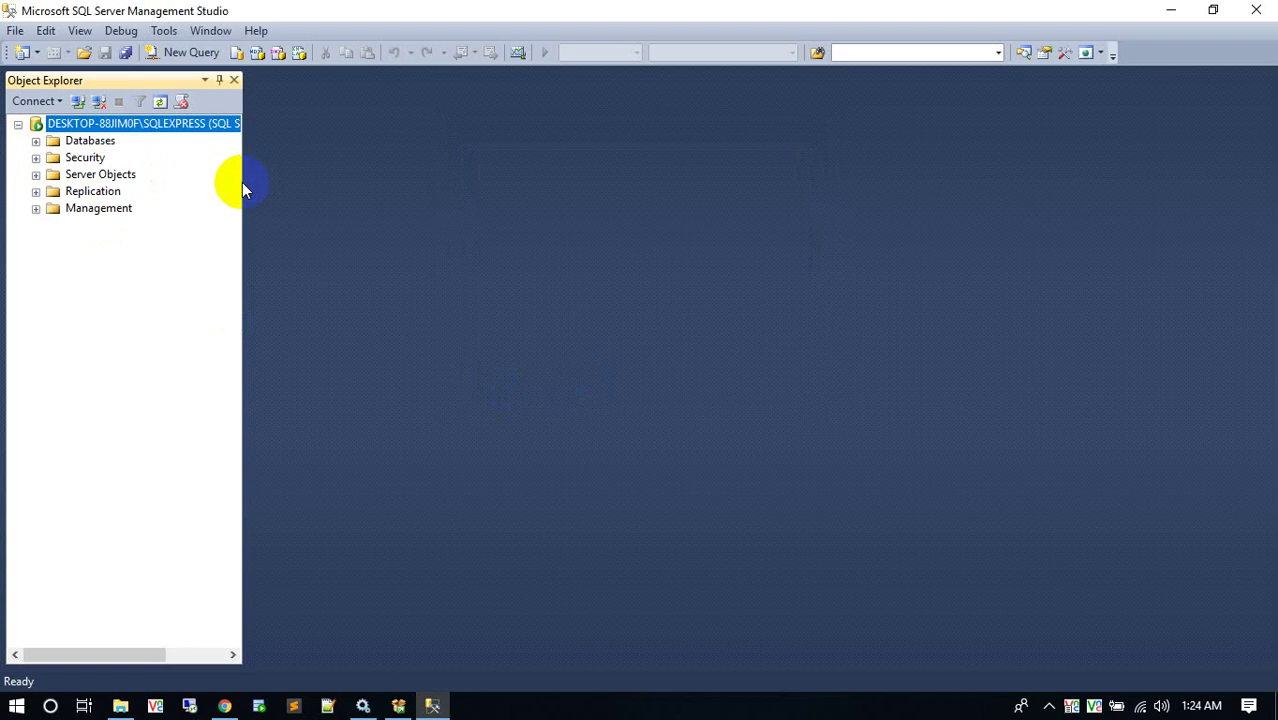
Step: Widen the Object Explorer and expand Databases and System Databases to view the system databases on the server
left_click_drag(242, 180, 320, 174)
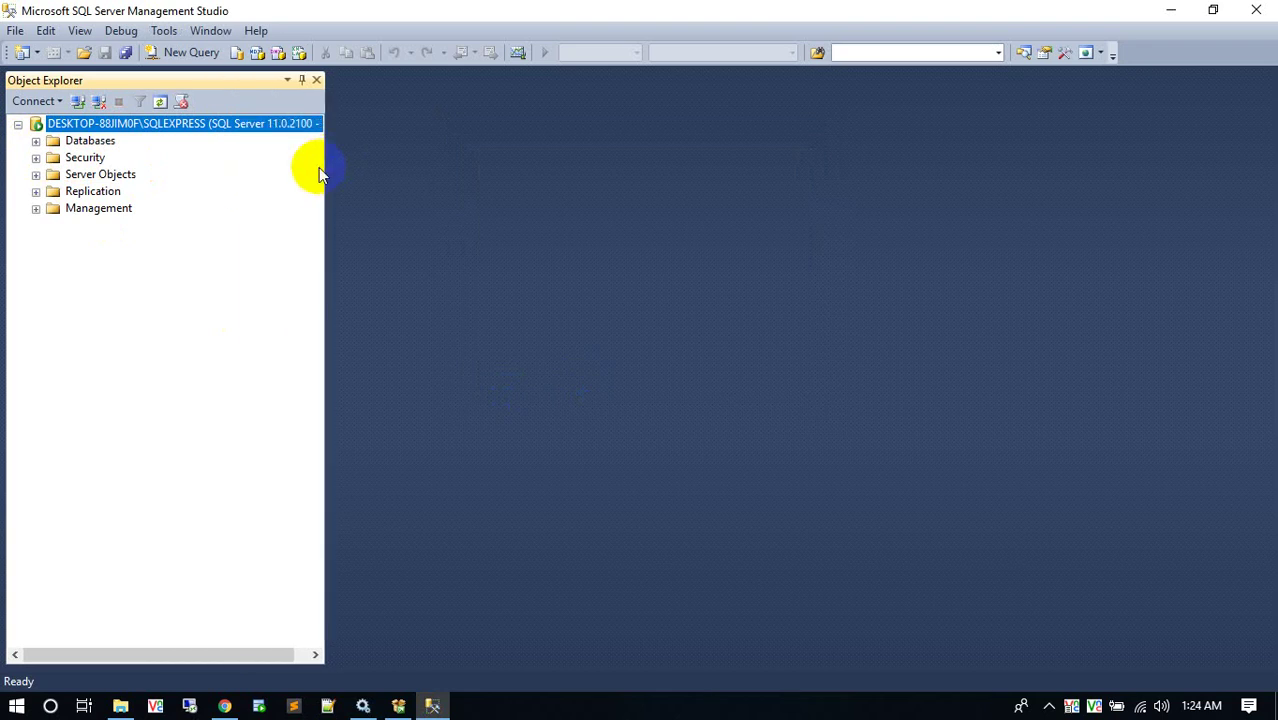
left_click(36, 141)
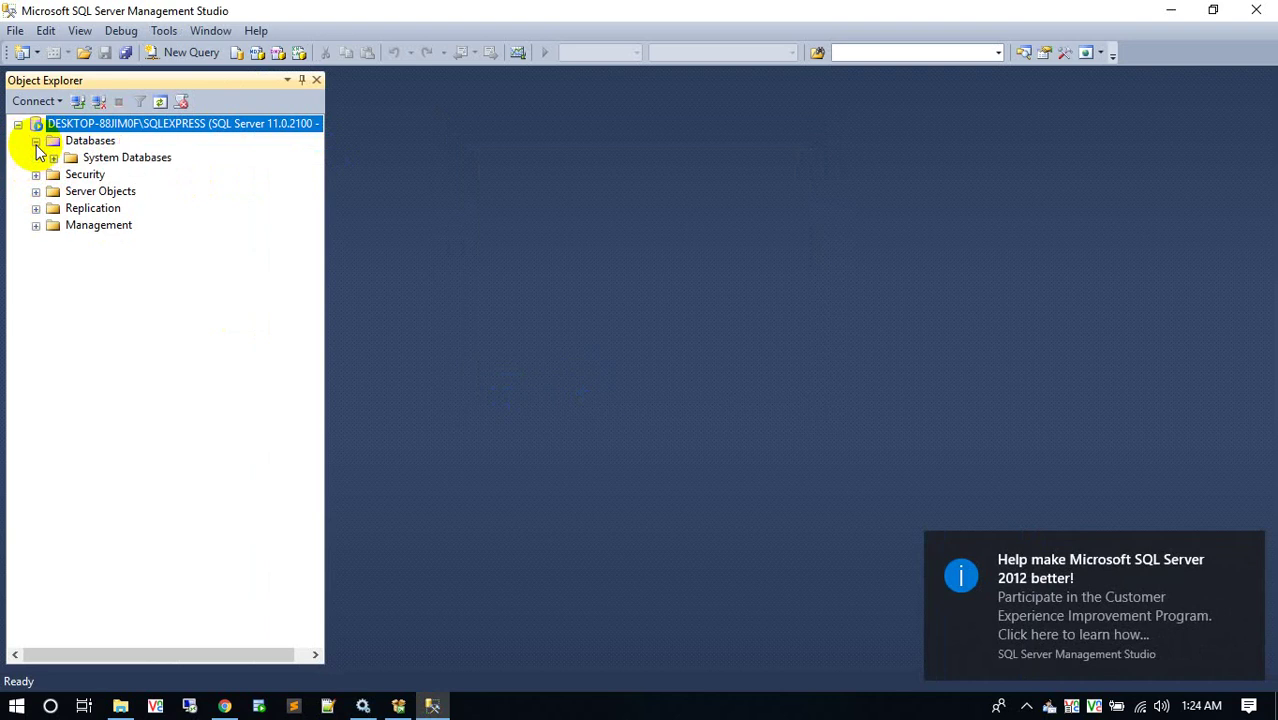
left_click(54, 158)
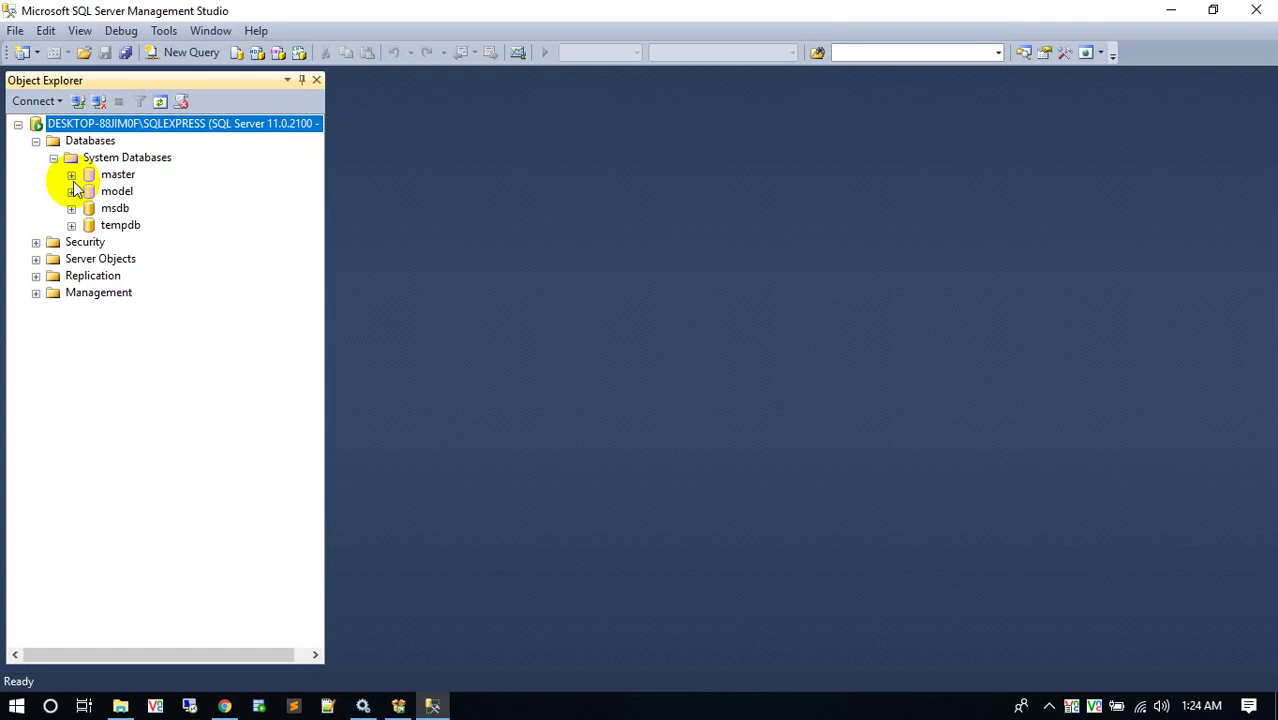
Step: Collapse and reopen the Databases folder, then expand the master, model, msdb and tempdb system databases to examine their contents
left_click(50, 140)
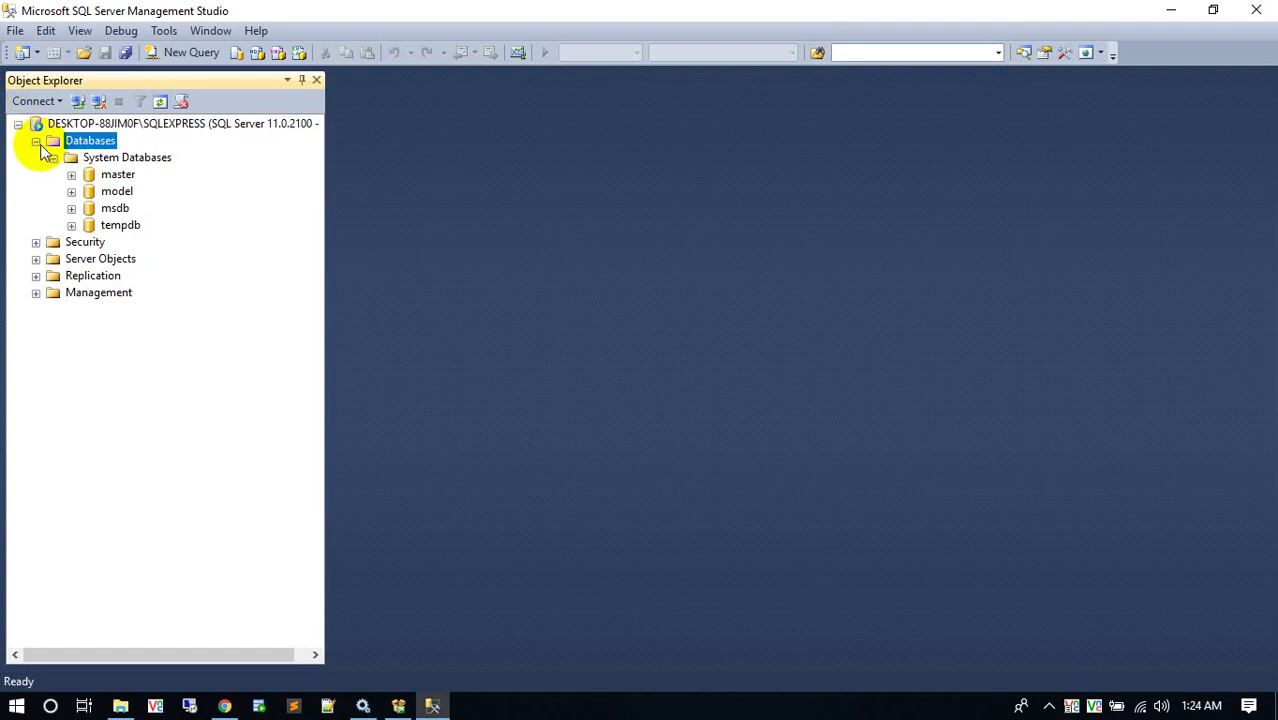
left_click(37, 142)
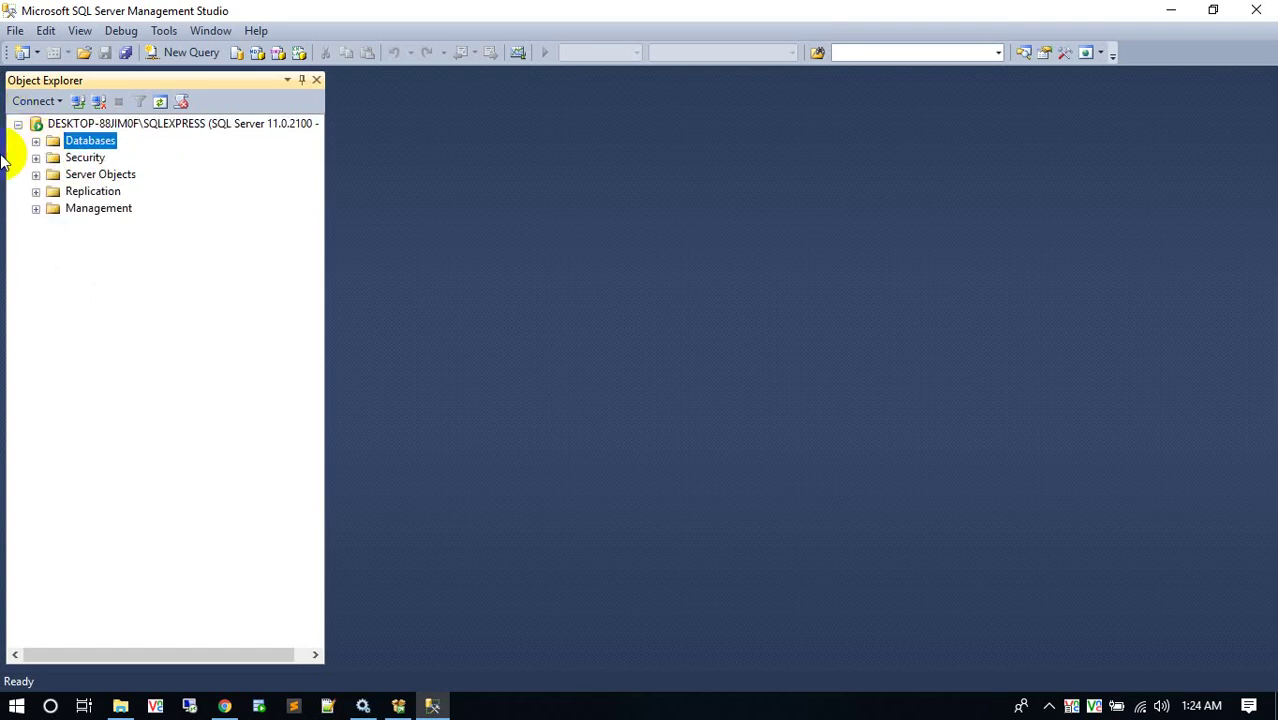
double_click(52, 146)
left_click(104, 176)
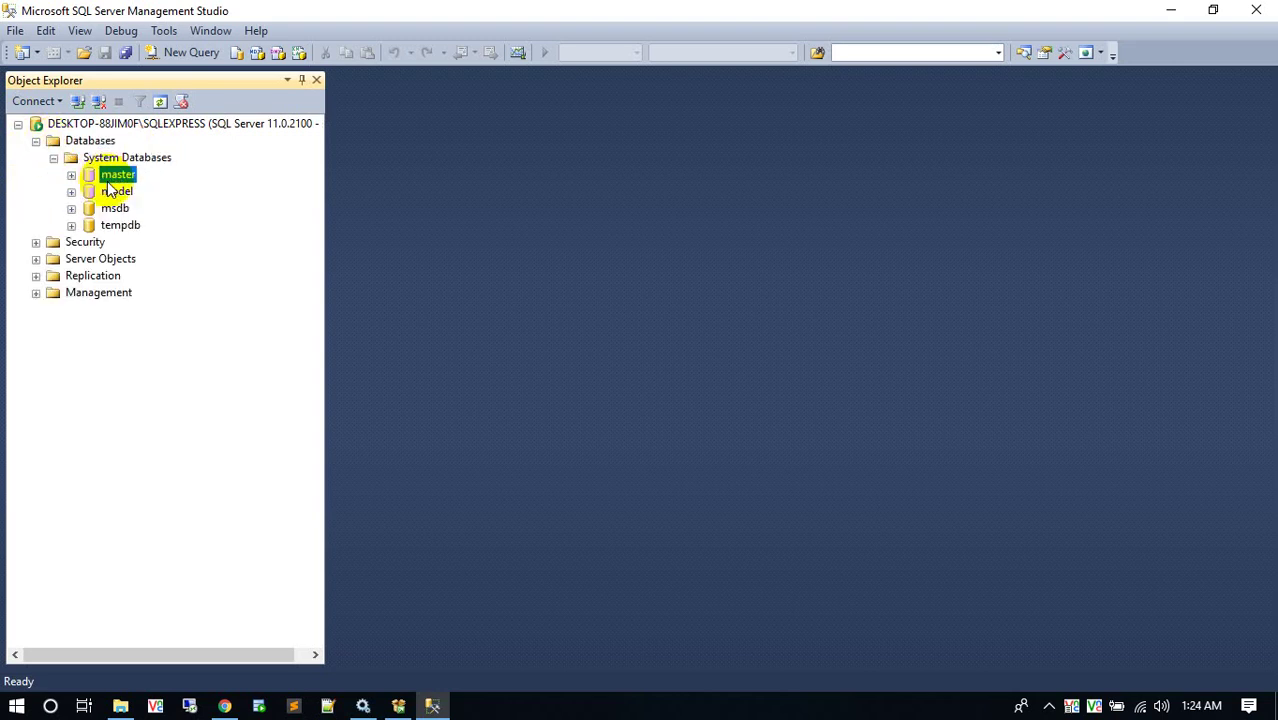
left_click(71, 175)
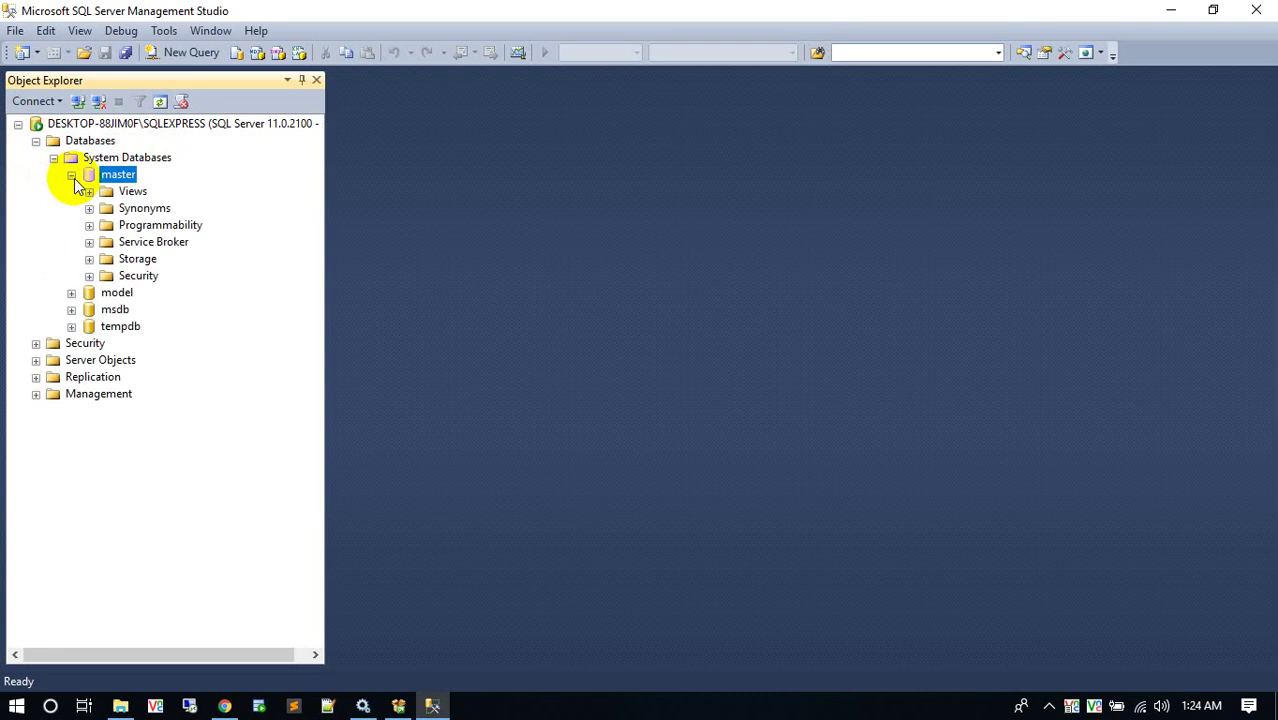
left_click(71, 292)
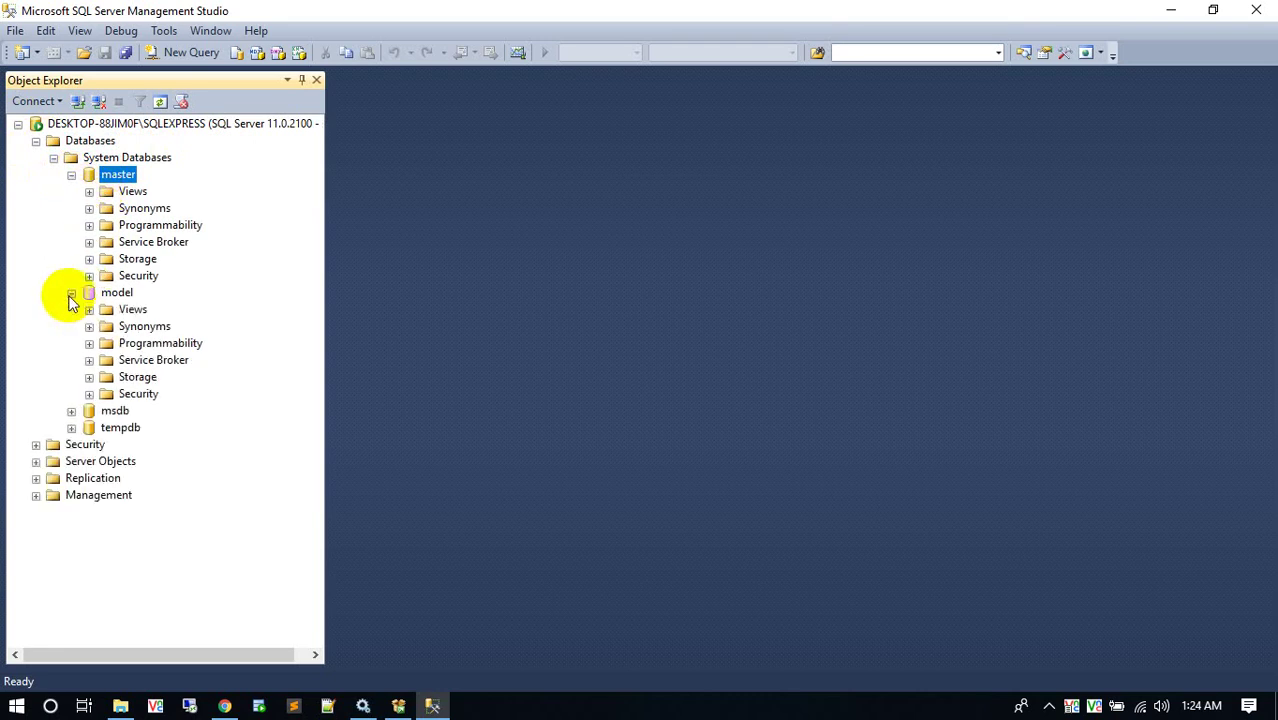
left_click(71, 411)
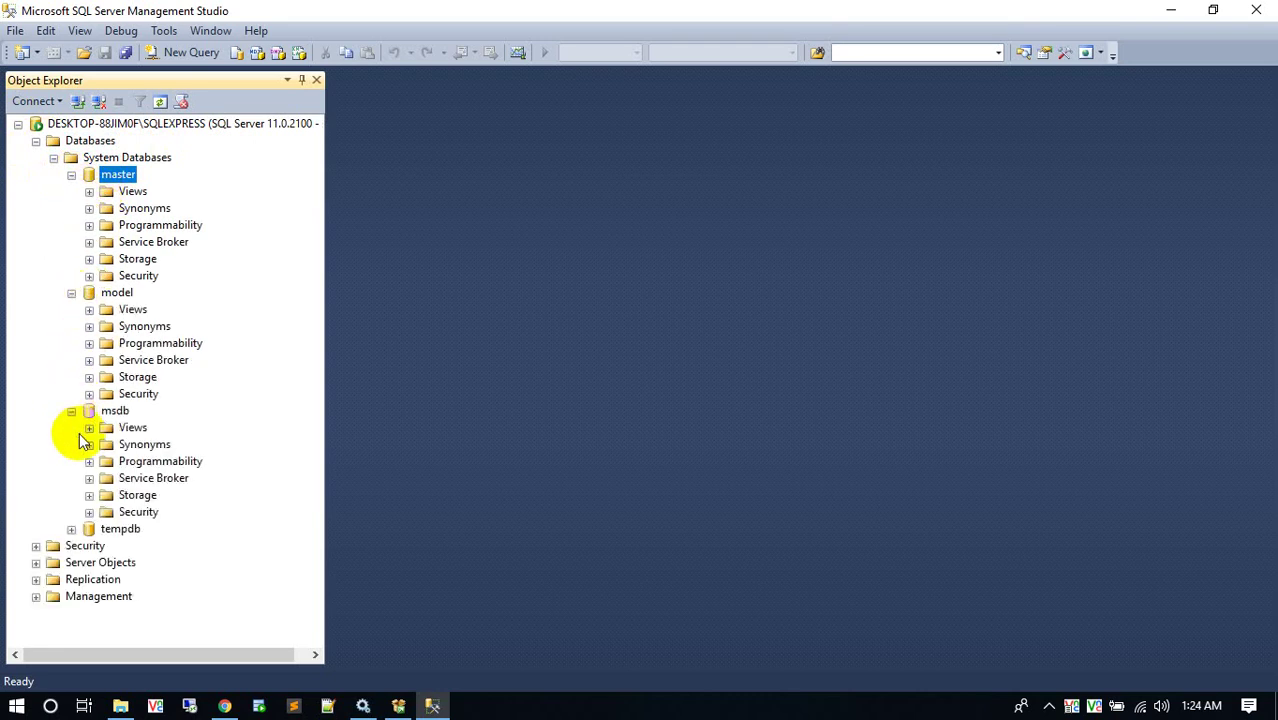
left_click(72, 529)
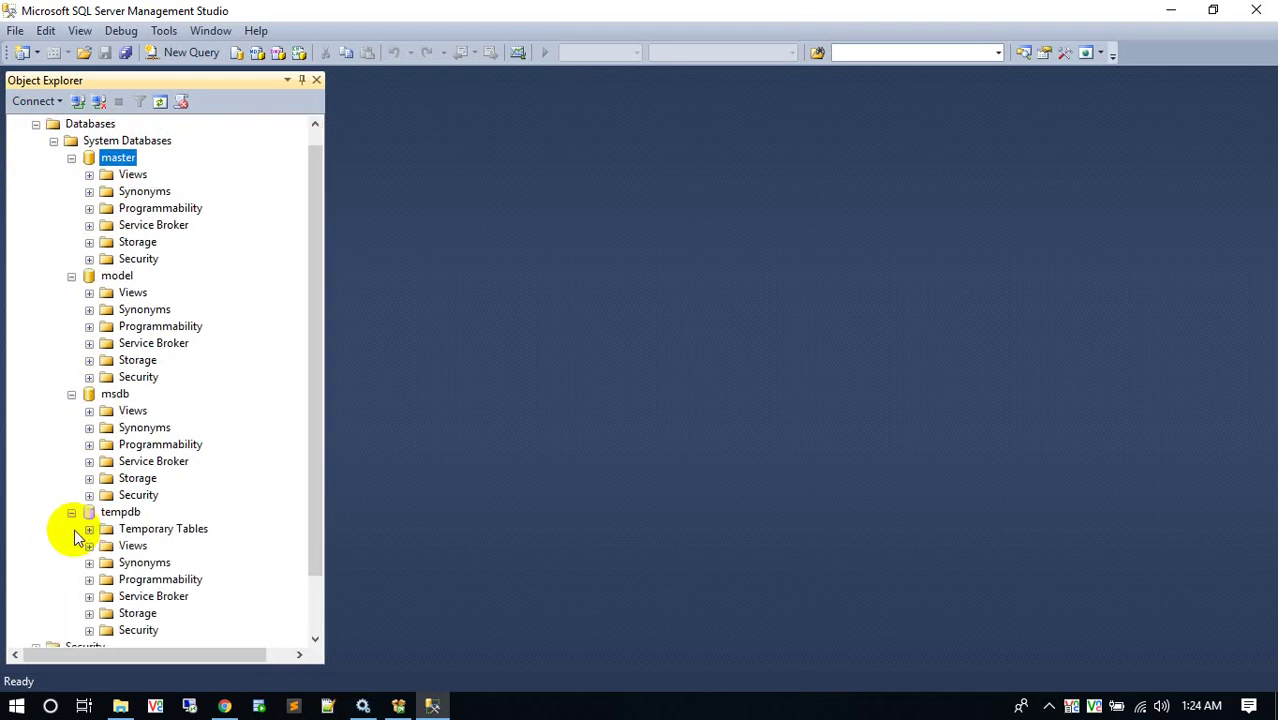
scroll(312, 470, "down", 2)
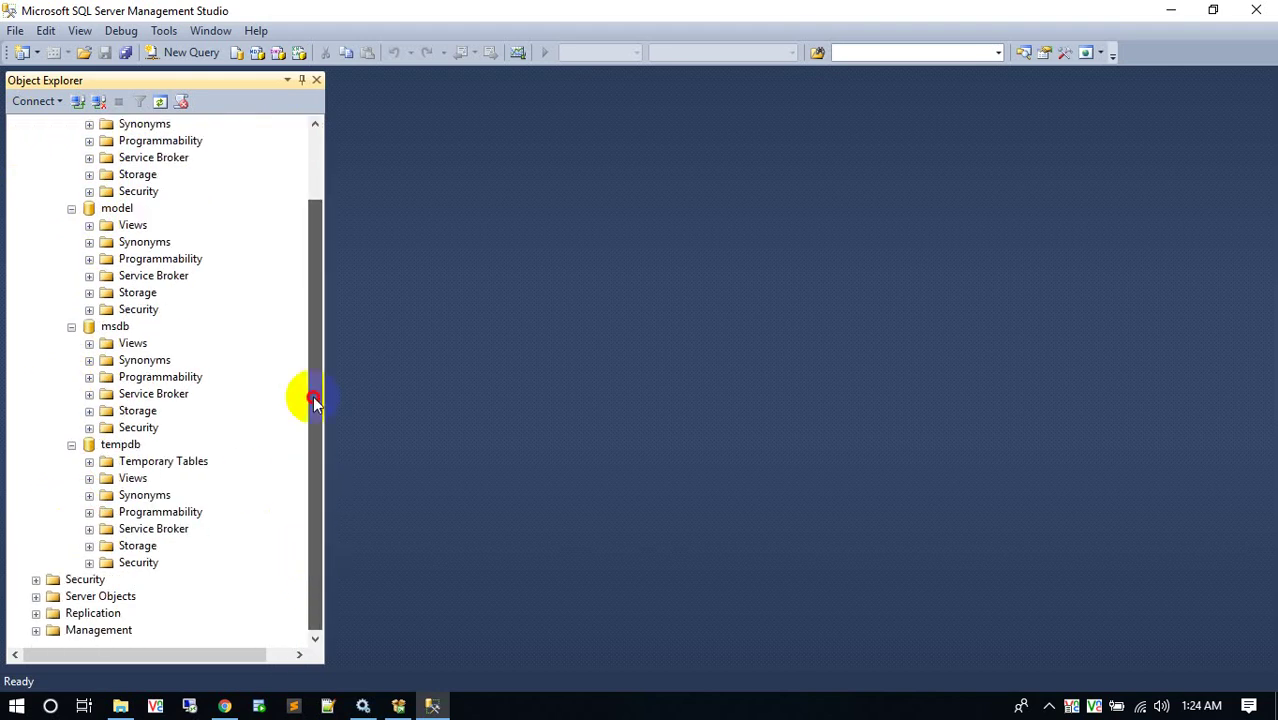
scroll(308, 399, "up", 3)
Step: Collapse the System Databases and Databases folders and bring up the actions available for Databases, including creating a new database
left_click(52, 157)
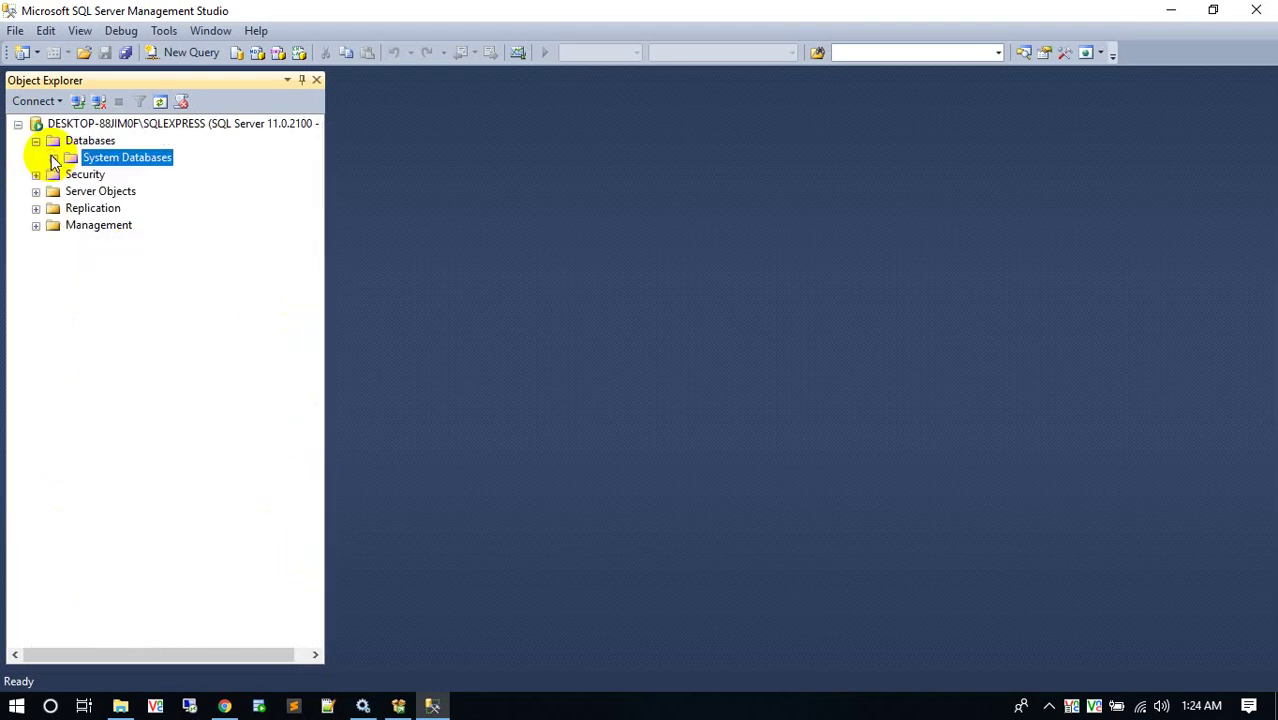
left_click(36, 141)
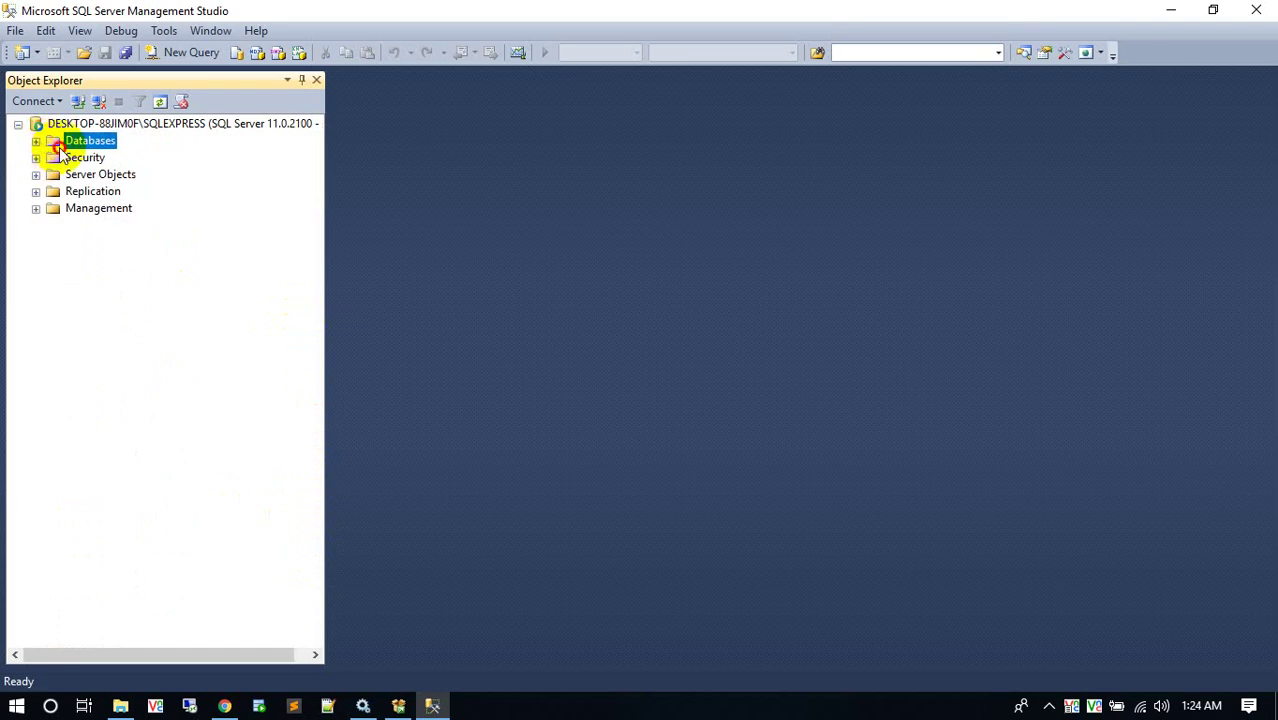
right_click(62, 148)
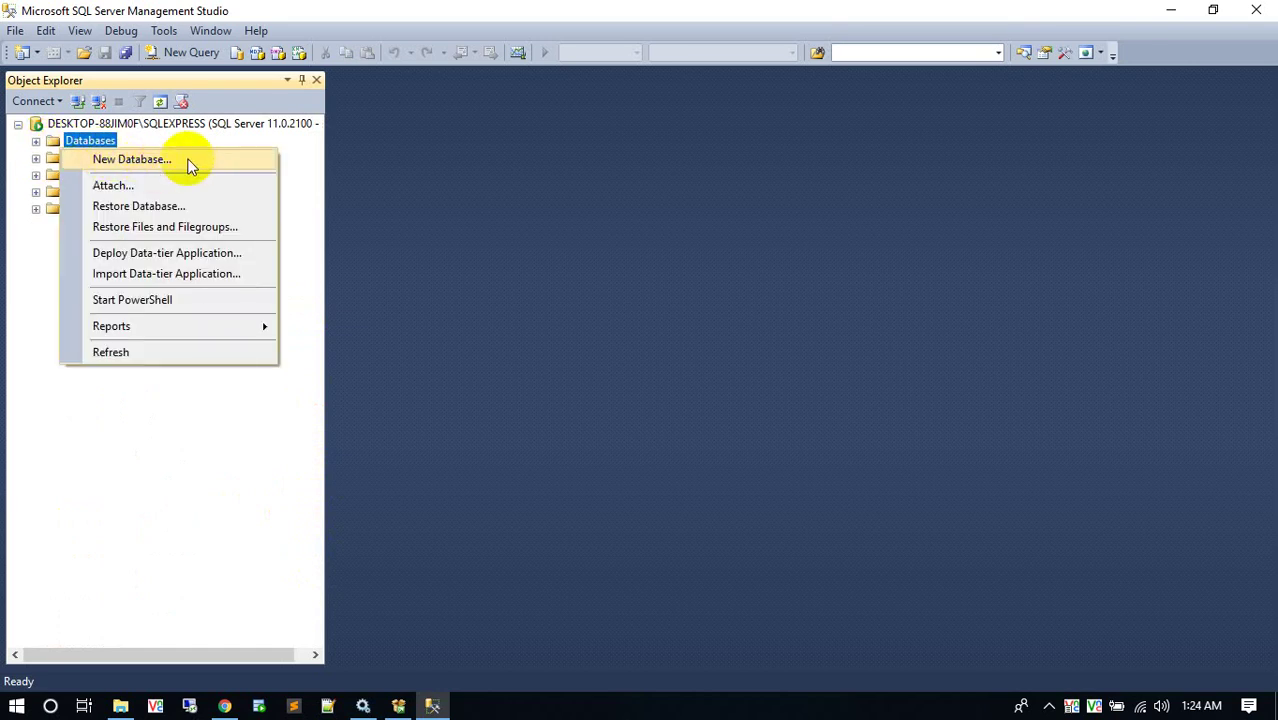